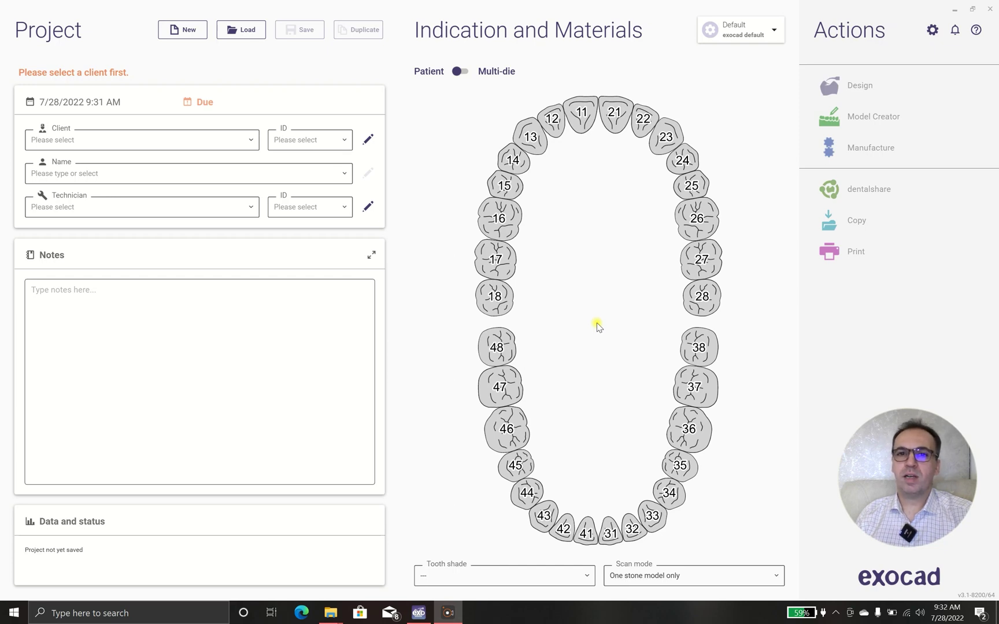
- Fill in the project's client and technician, and enter "demo abutment design" as the patient name
{"action": "left_click", "coordinate": [224, 139]}
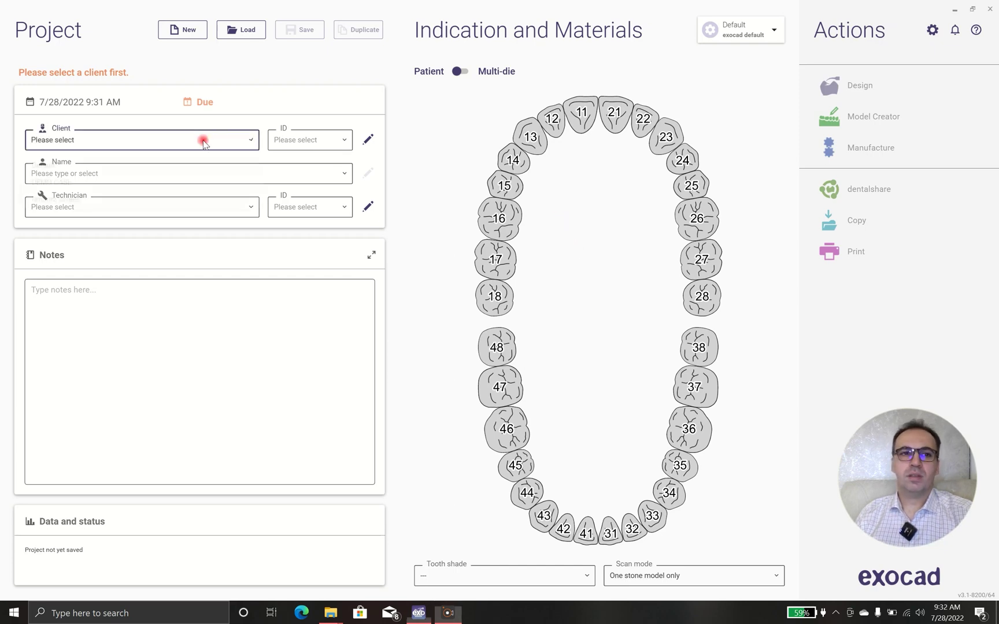
{"action": "left_click", "coordinate": [155, 196]}
{"action": "left_click", "coordinate": [156, 181]}
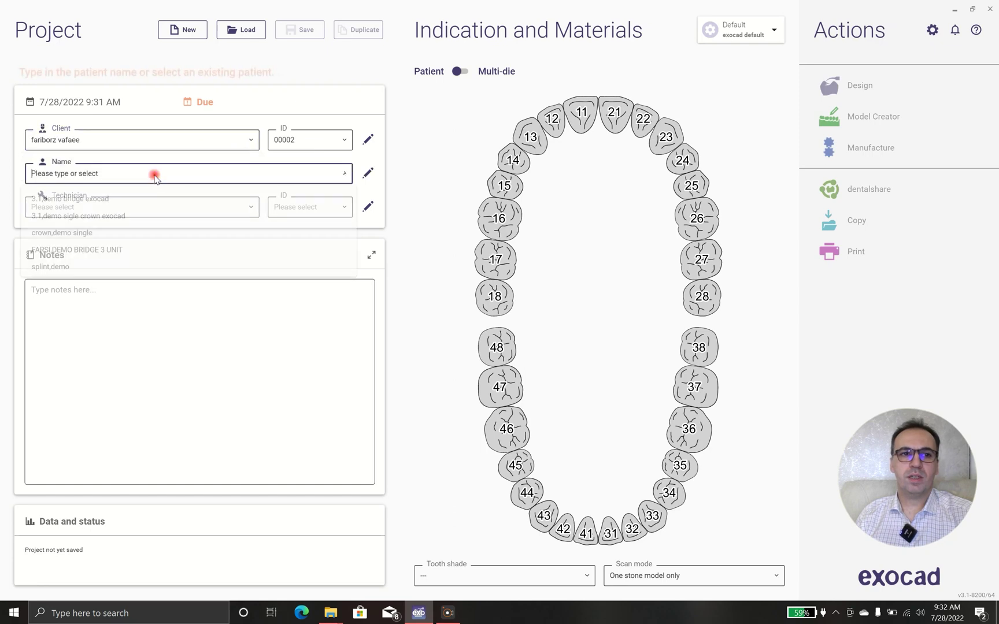
{"action": "type", "text": "demo abutment design"}
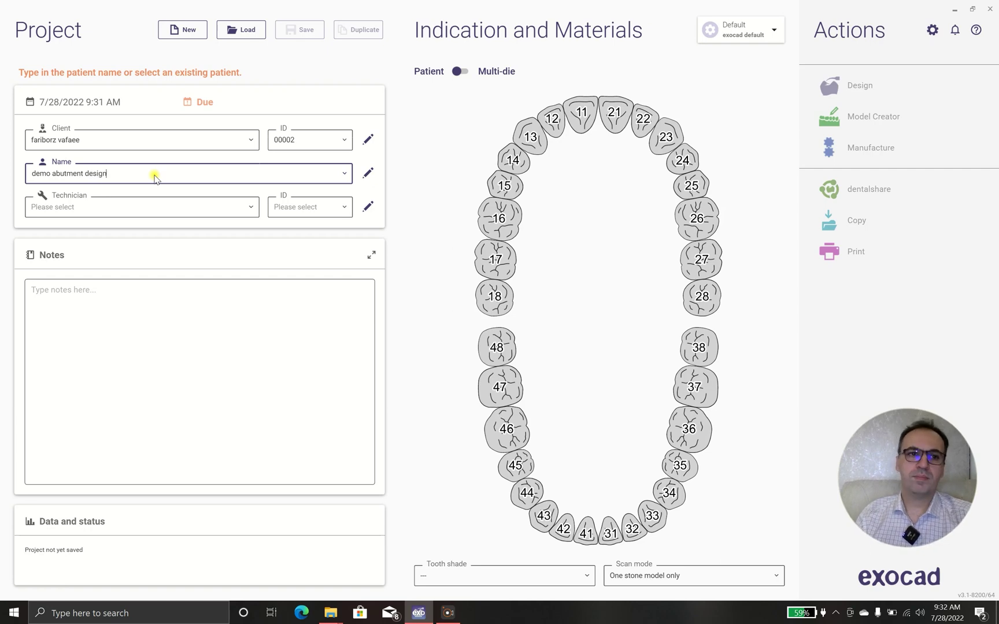
{"action": "left_click", "coordinate": [44, 207]}
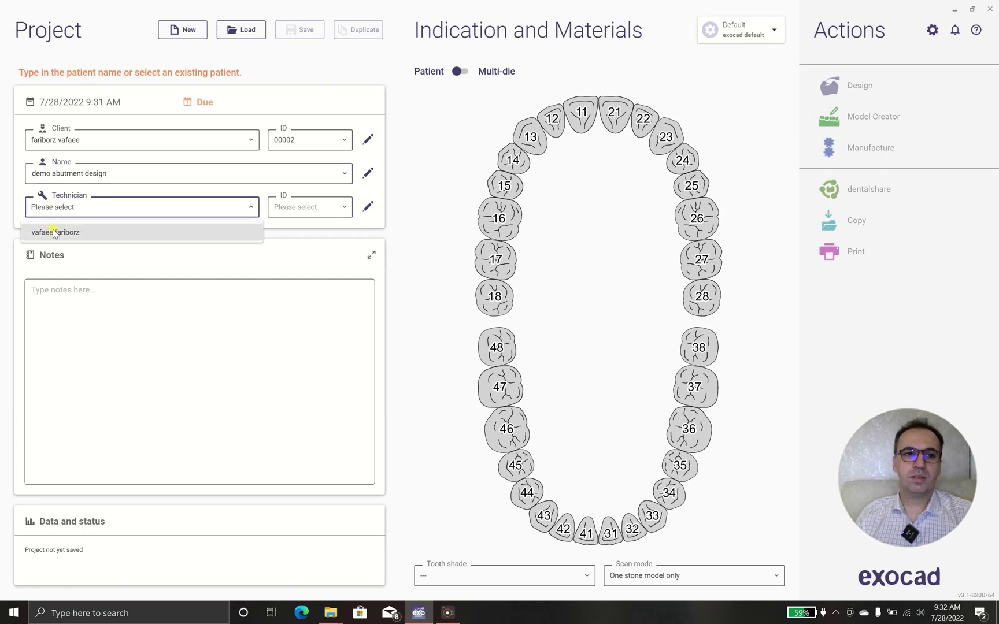
{"action": "left_click", "coordinate": [46, 229]}
- Define tooth 15 as a Zirconia anatomic crown on a custom abutment, keeping Titanium as abutment material and Scan Body Scan as the additional scan
{"action": "left_click", "coordinate": [503, 186]}
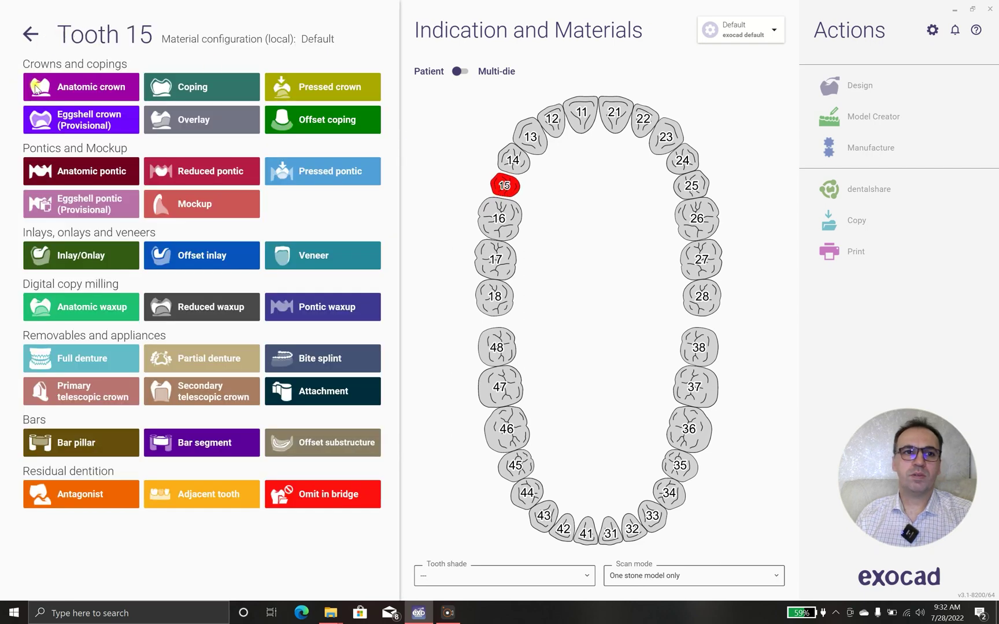
{"action": "left_click", "coordinate": [36, 88]}
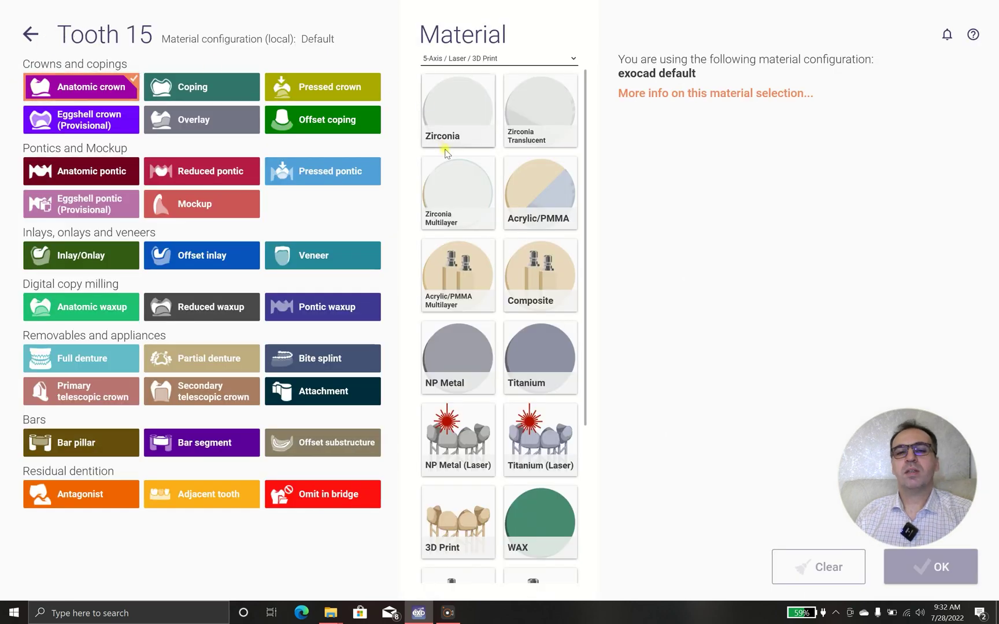
{"action": "left_click", "coordinate": [457, 116]}
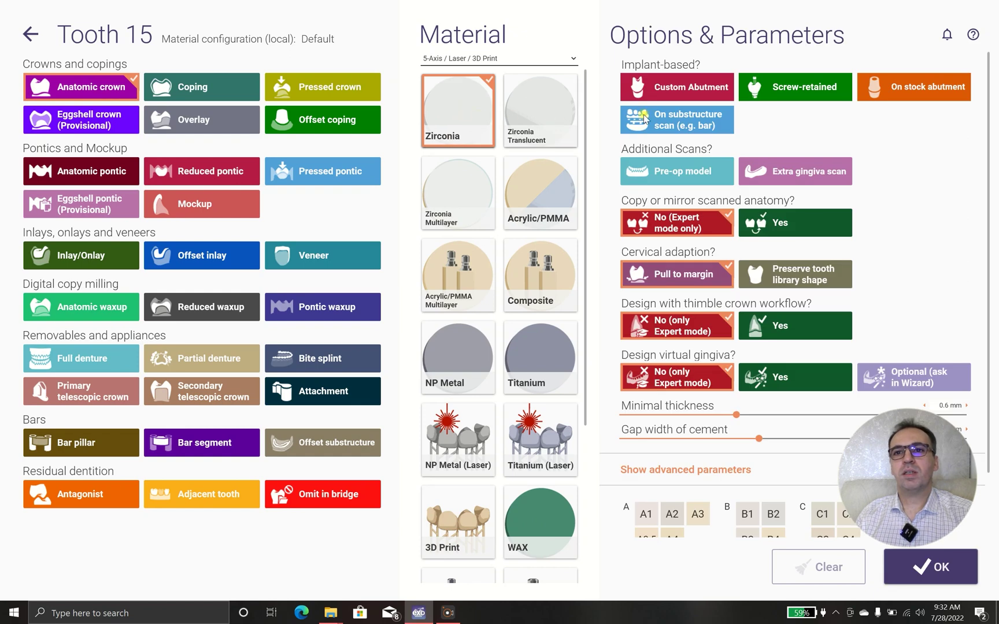
{"action": "left_click", "coordinate": [699, 86]}
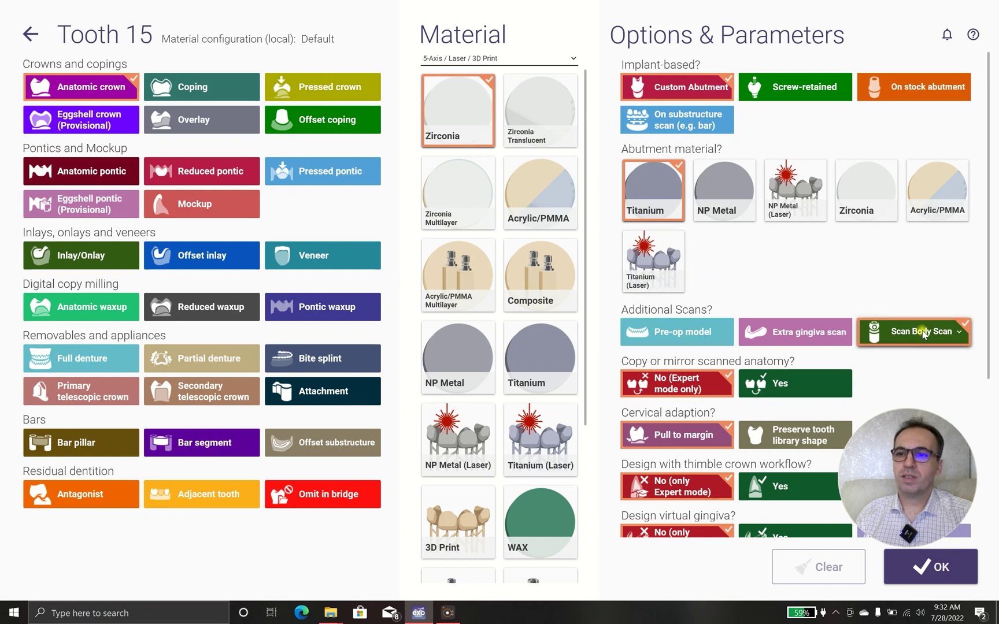
{"action": "left_click", "coordinate": [961, 334]}
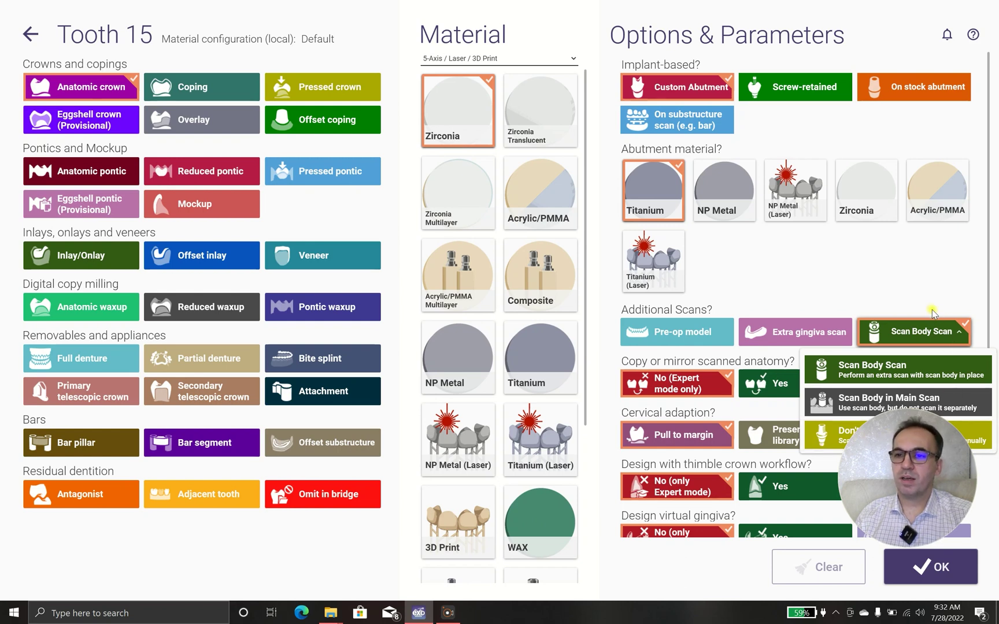
{"action": "left_click", "coordinate": [925, 329]}
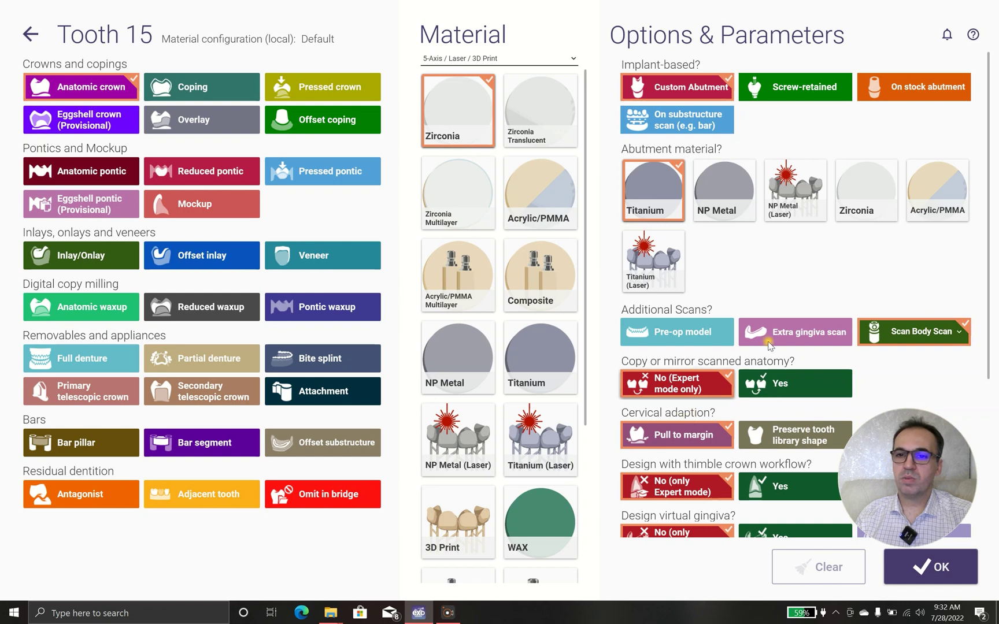
- Review the remaining crown parameters for tooth 15, choose shade A3 and confirm the tooth definition
{"action": "scroll", "coordinate": [769, 346], "scroll_direction": "down", "scroll_amount": 2}
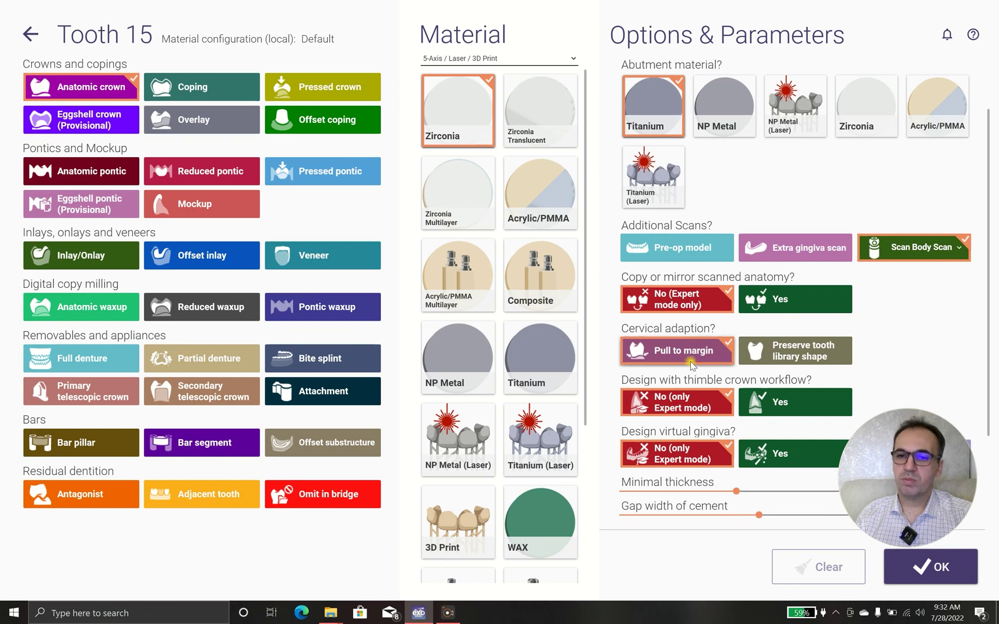
{"action": "scroll", "coordinate": [692, 365], "scroll_direction": "down", "scroll_amount": 1}
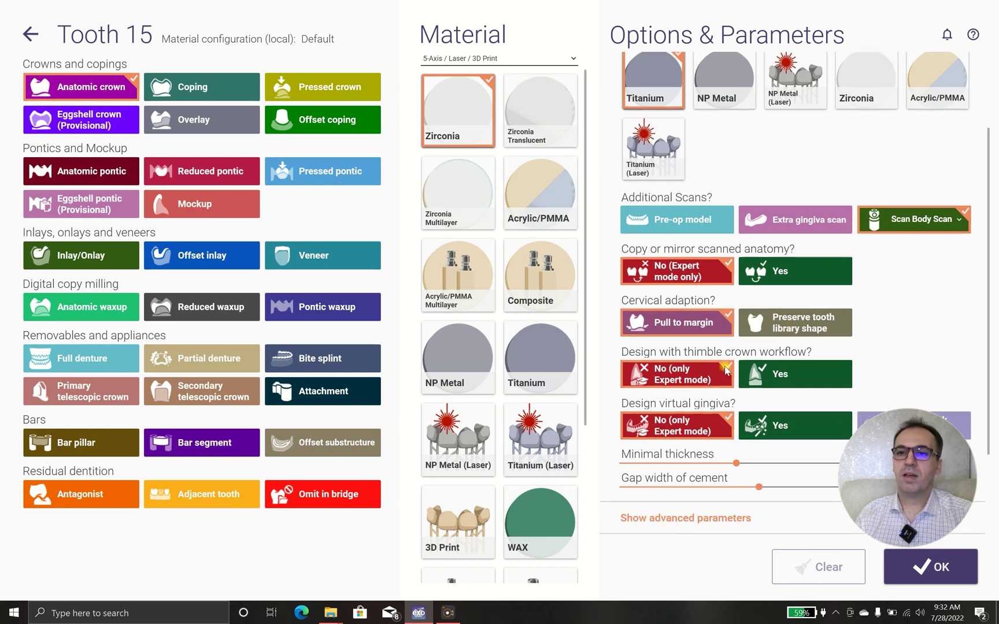
{"action": "scroll", "coordinate": [727, 371], "scroll_direction": "down", "scroll_amount": 1}
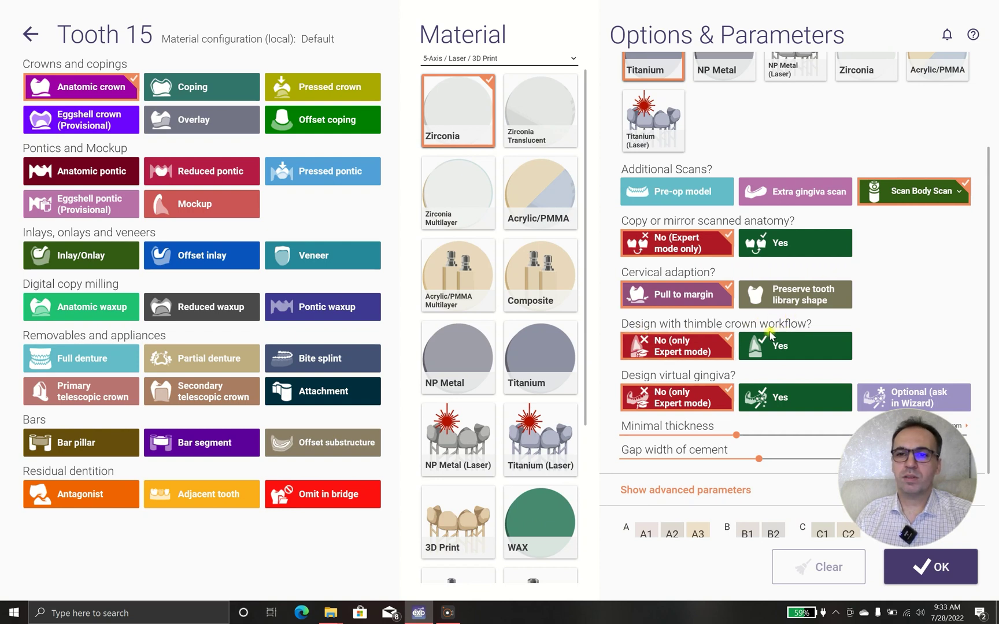
{"action": "scroll", "coordinate": [770, 336], "scroll_direction": "down", "scroll_amount": 2}
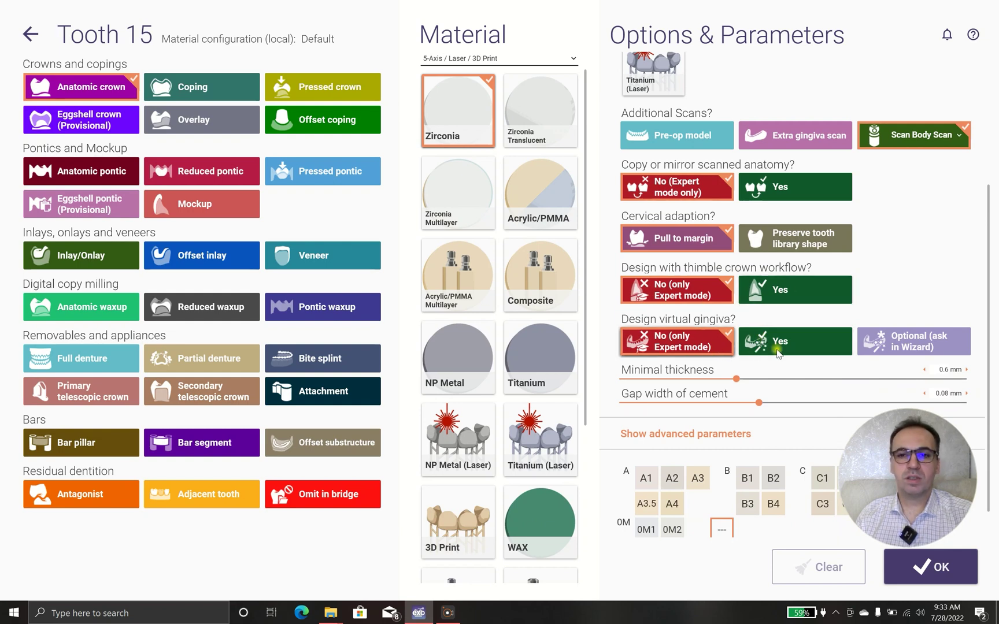
{"action": "scroll", "coordinate": [798, 354], "scroll_direction": "down", "scroll_amount": 1}
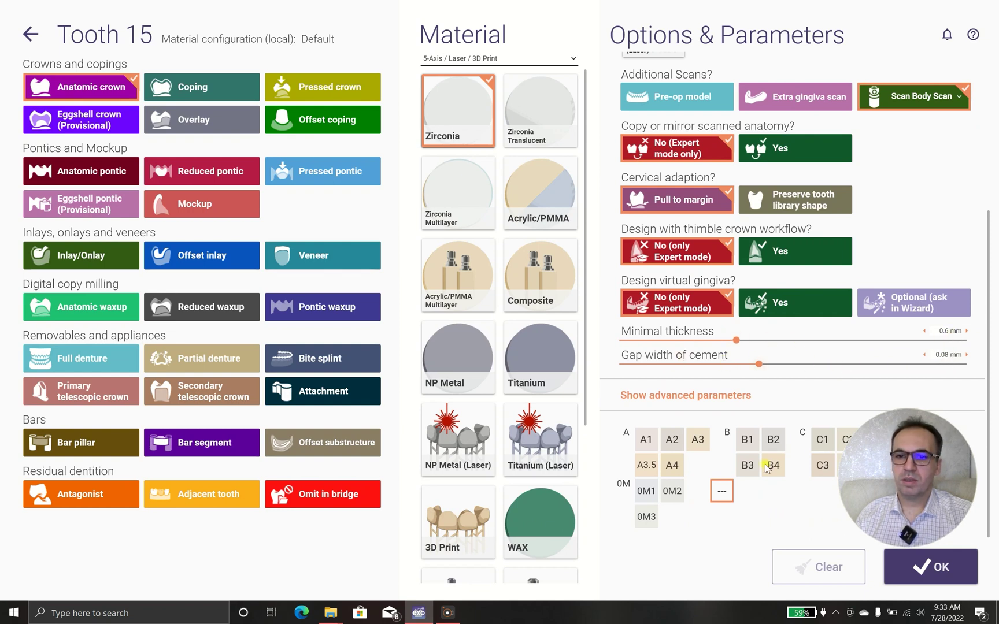
{"action": "left_click", "coordinate": [698, 439]}
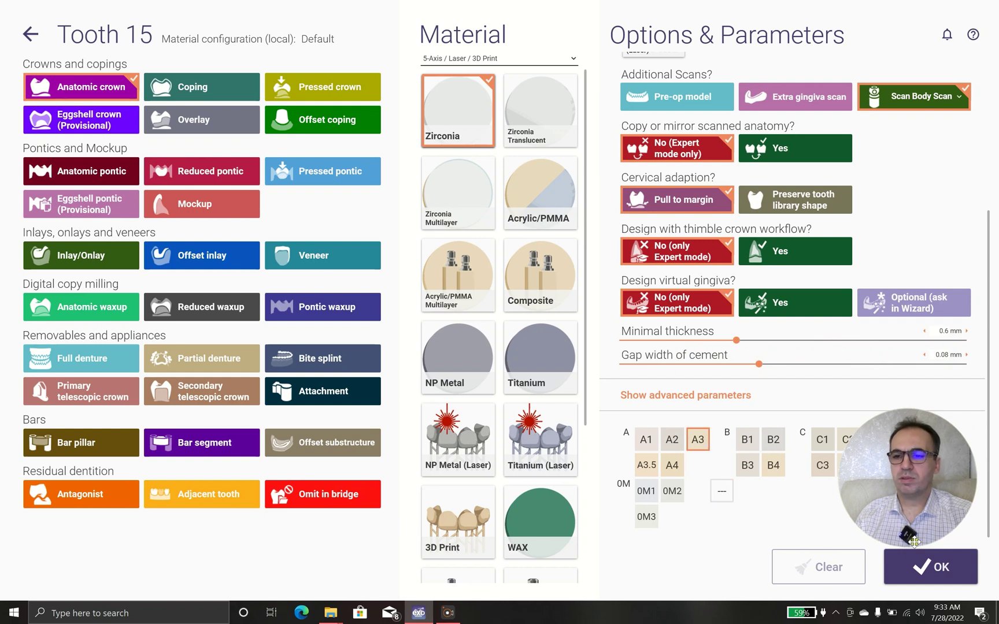
{"action": "left_click", "coordinate": [915, 563]}
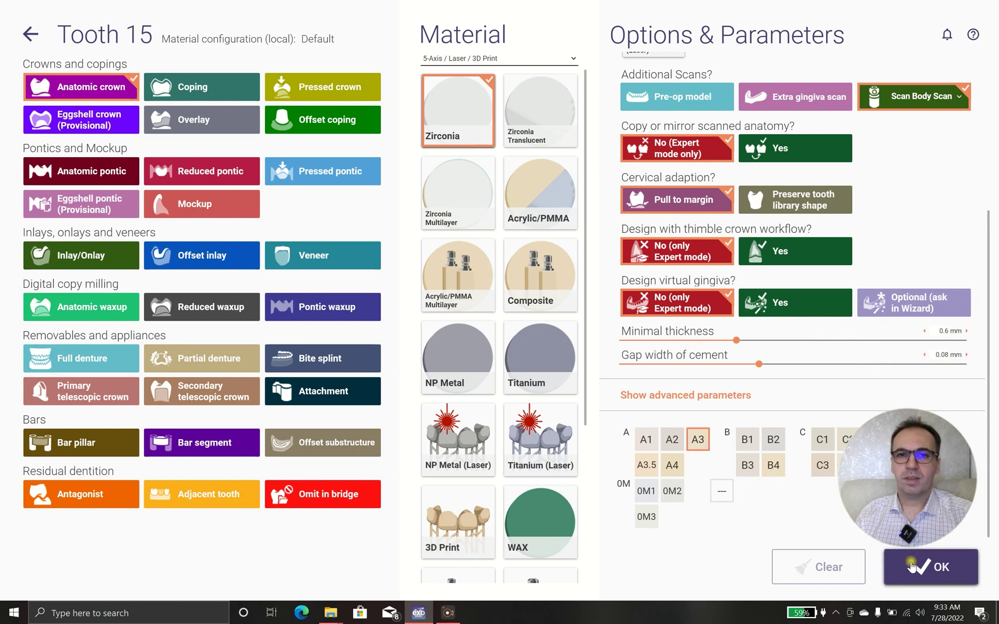
{"action": "left_click", "coordinate": [912, 565]}
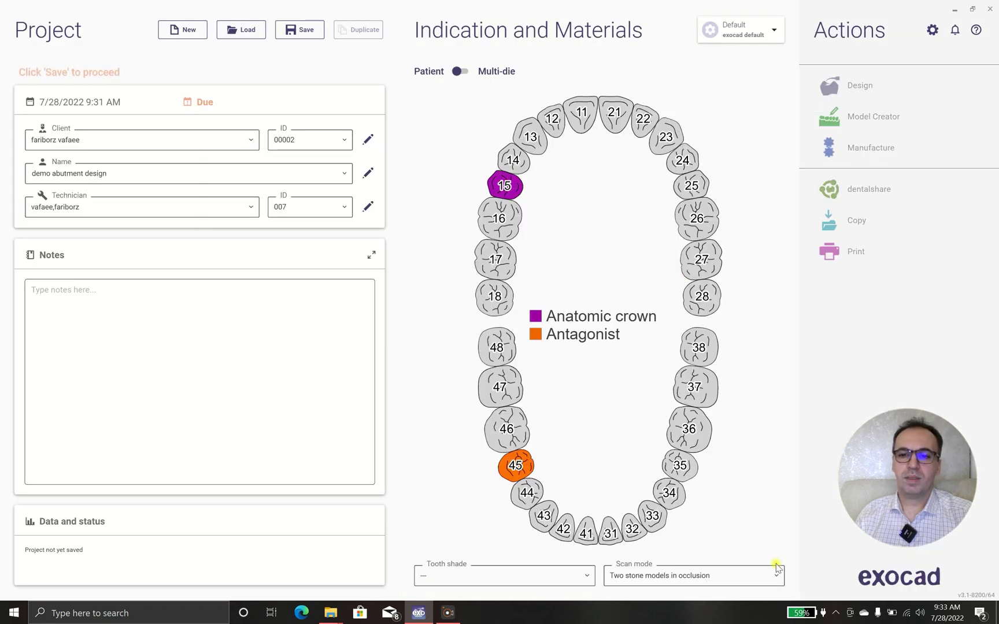
- Set the scan mode to Digital impression scan and the tooth shade to A3, and save the project
{"action": "left_click", "coordinate": [648, 588]}
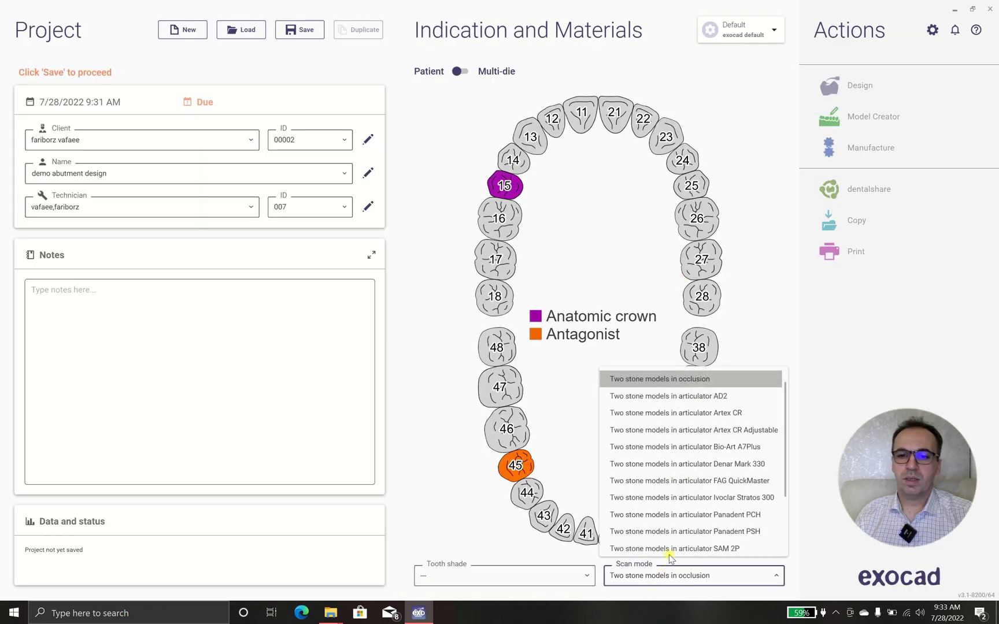
{"action": "scroll", "coordinate": [693, 538], "scroll_direction": "down", "scroll_amount": 3}
{"action": "left_click", "coordinate": [674, 533]}
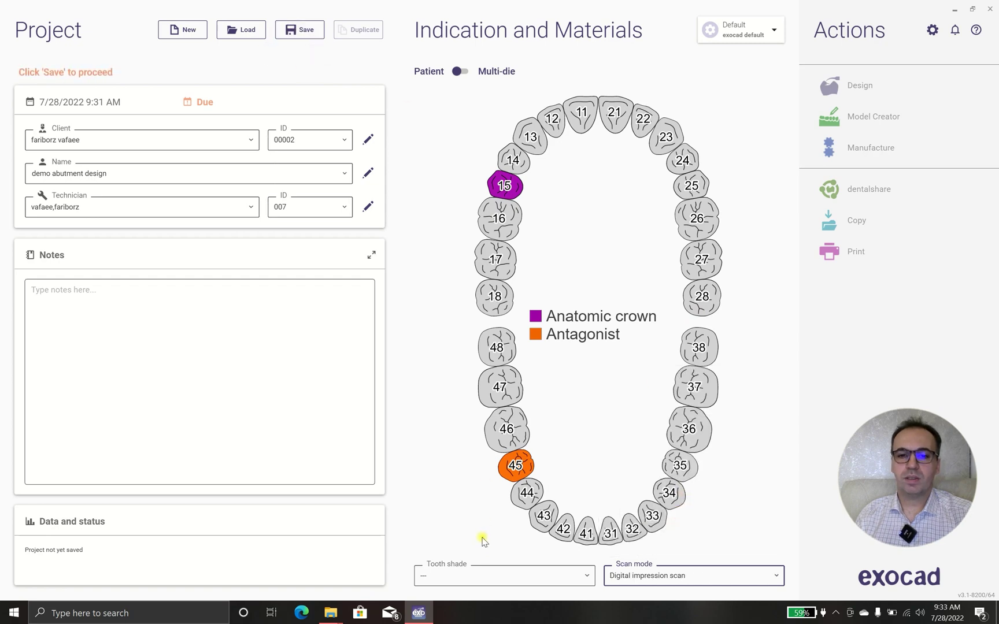
{"action": "left_click", "coordinate": [478, 573]}
{"action": "scroll", "coordinate": [471, 444], "scroll_direction": "down", "scroll_amount": 2}
{"action": "left_click", "coordinate": [469, 383]}
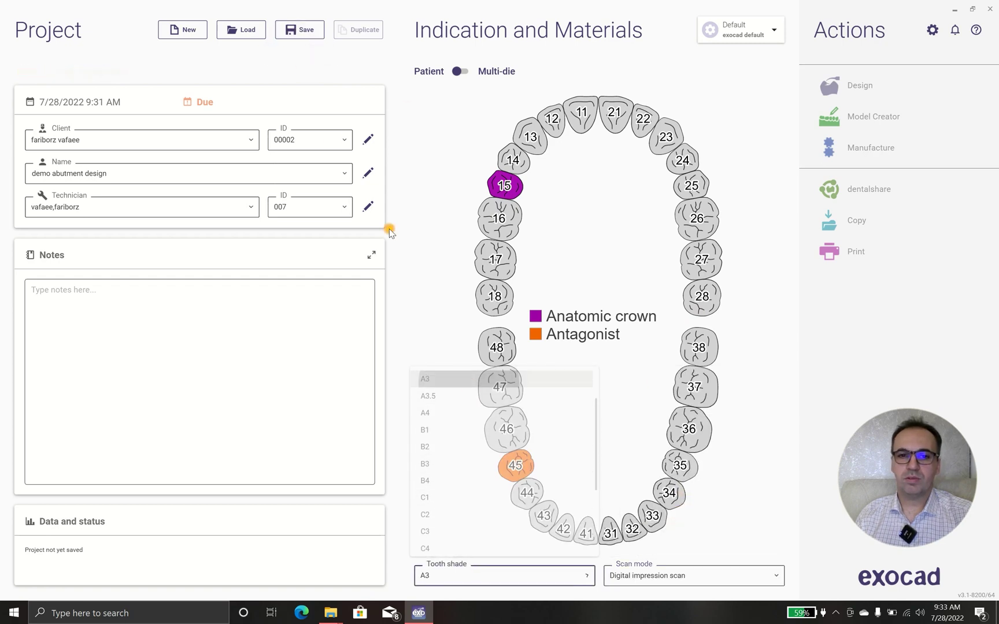
{"action": "left_click", "coordinate": [296, 31]}
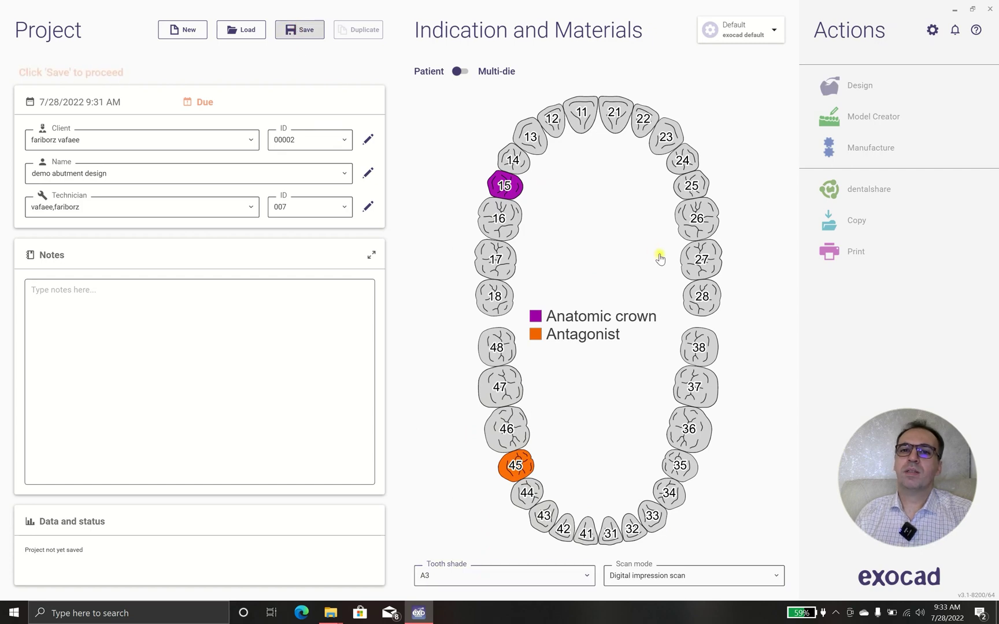
- Start the design and load the UpperJawScan PLY file from OneDrive's exocad learning / single abutment design folder as the upper jaw scan
{"action": "left_click", "coordinate": [860, 86]}
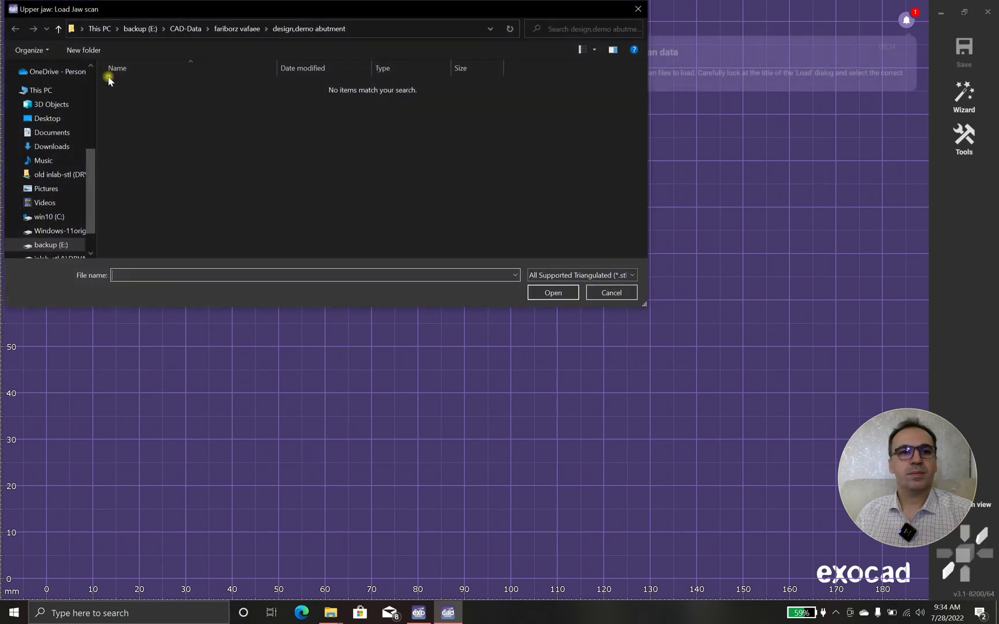
{"action": "left_click", "coordinate": [61, 73]}
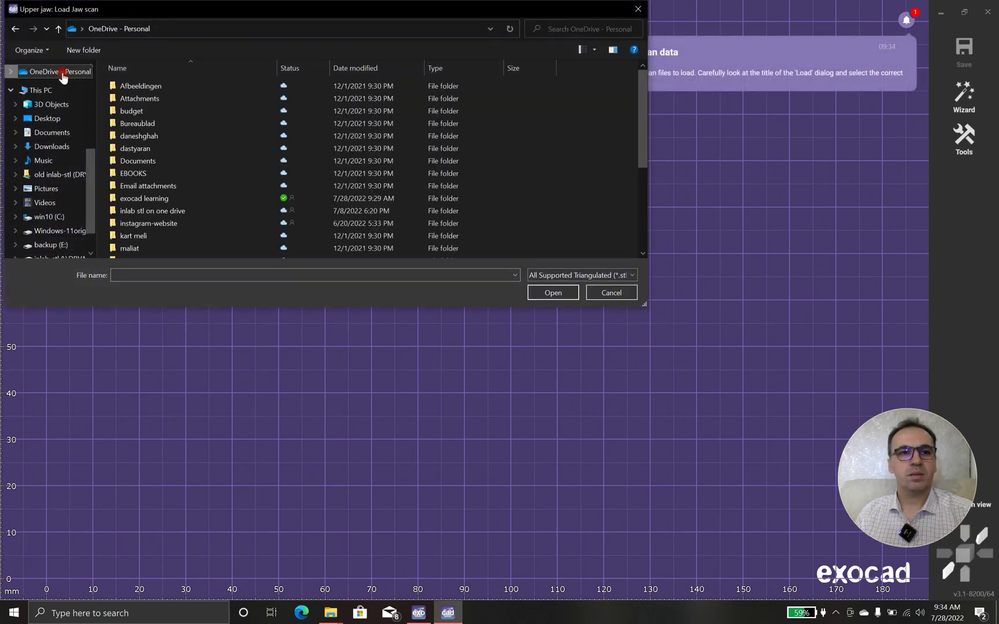
{"action": "double_click", "coordinate": [162, 199]}
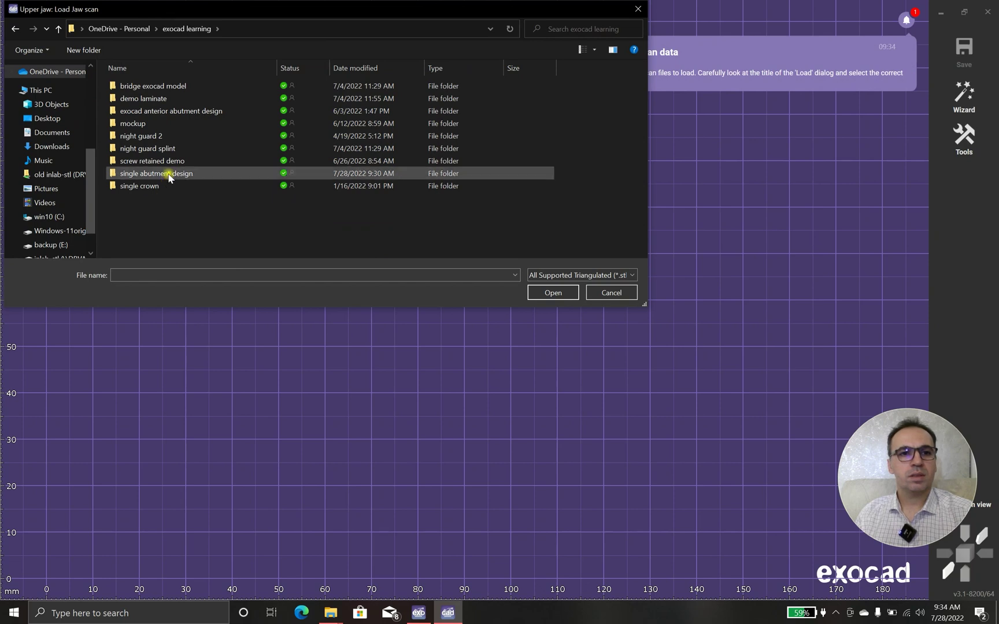
{"action": "double_click", "coordinate": [168, 173]}
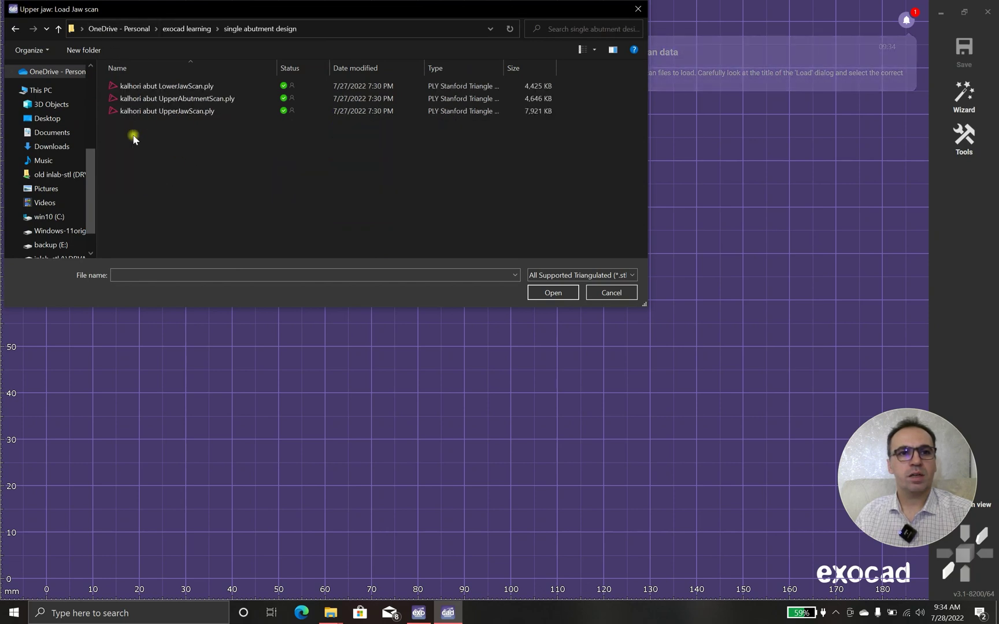
{"action": "double_click", "coordinate": [157, 110]}
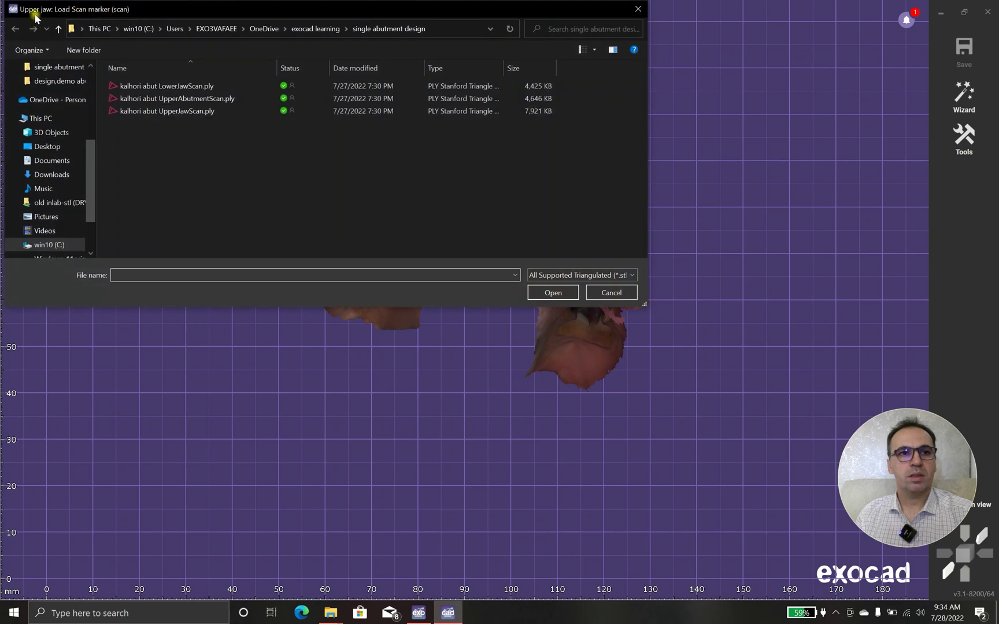
- Load the UpperAbutmentScan PLY file as the upper scan marker and the LowerJawScan PLY file as the antagonist
{"action": "left_click", "coordinate": [162, 103]}
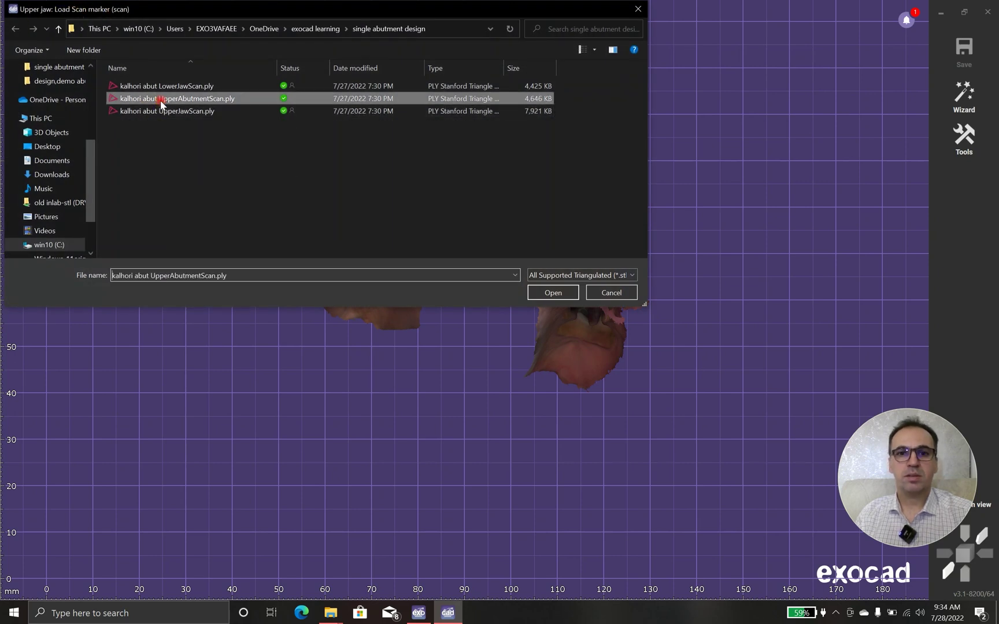
{"action": "double_click", "coordinate": [194, 102]}
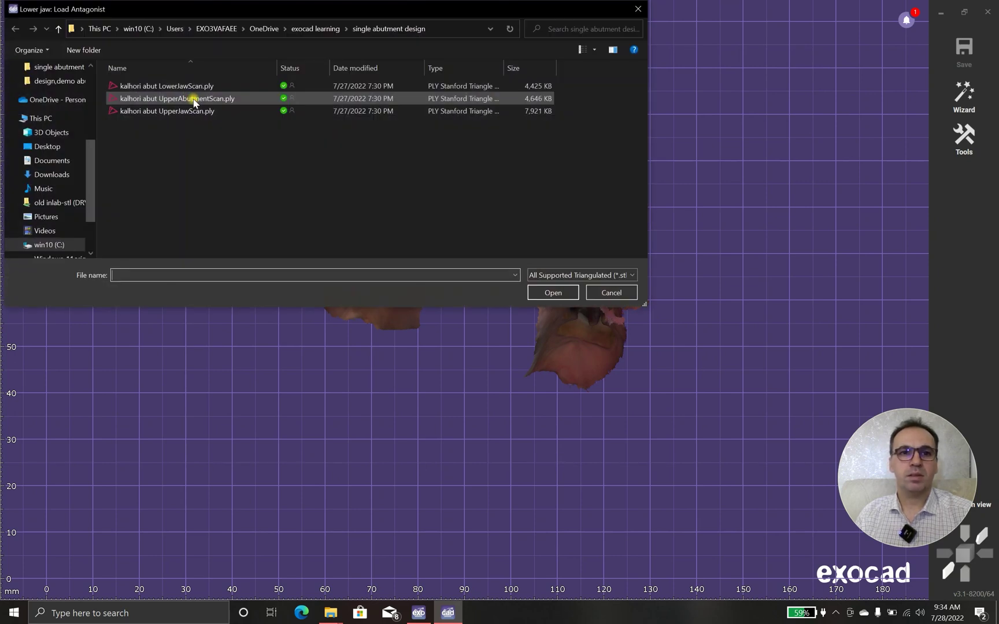
{"action": "double_click", "coordinate": [151, 87]}
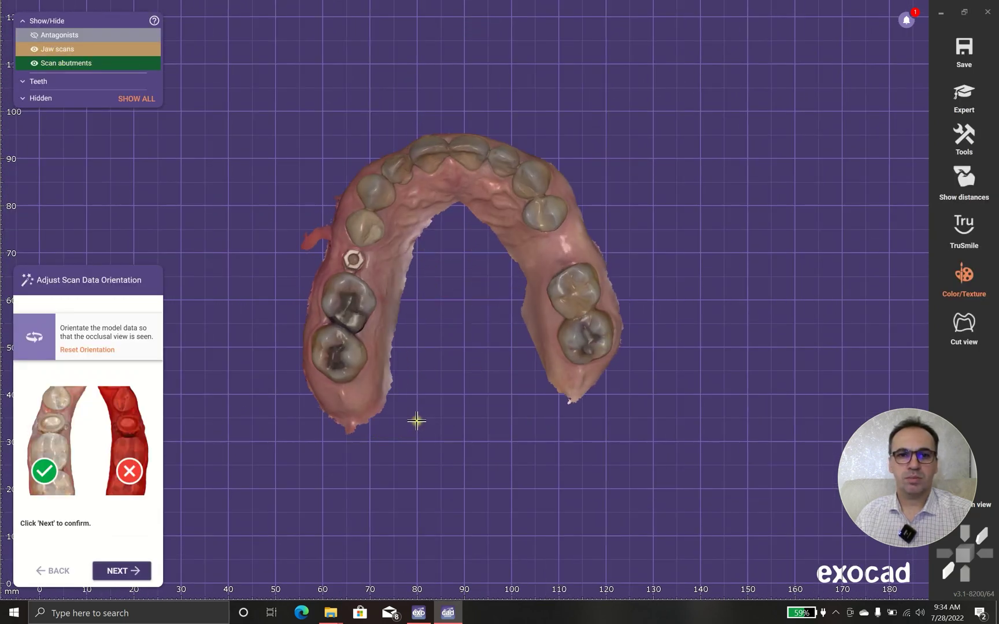
- Confirm the scan orientation, then mark the Dentium - SuperLine Custom Abutment - SW library as a favorite and select it for tooth 15
{"action": "left_click", "coordinate": [107, 571]}
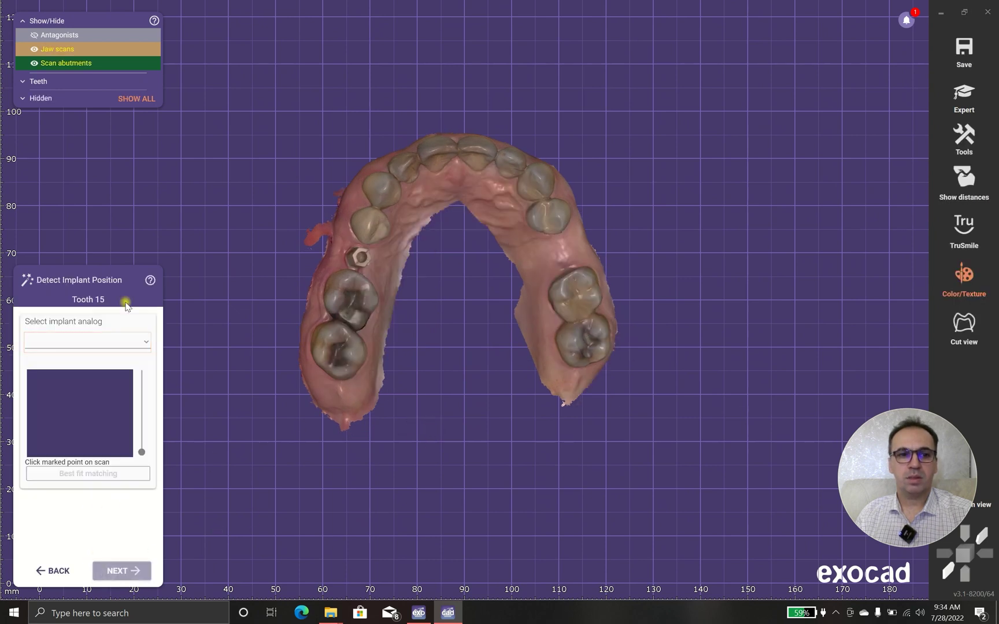
{"action": "left_click", "coordinate": [144, 348]}
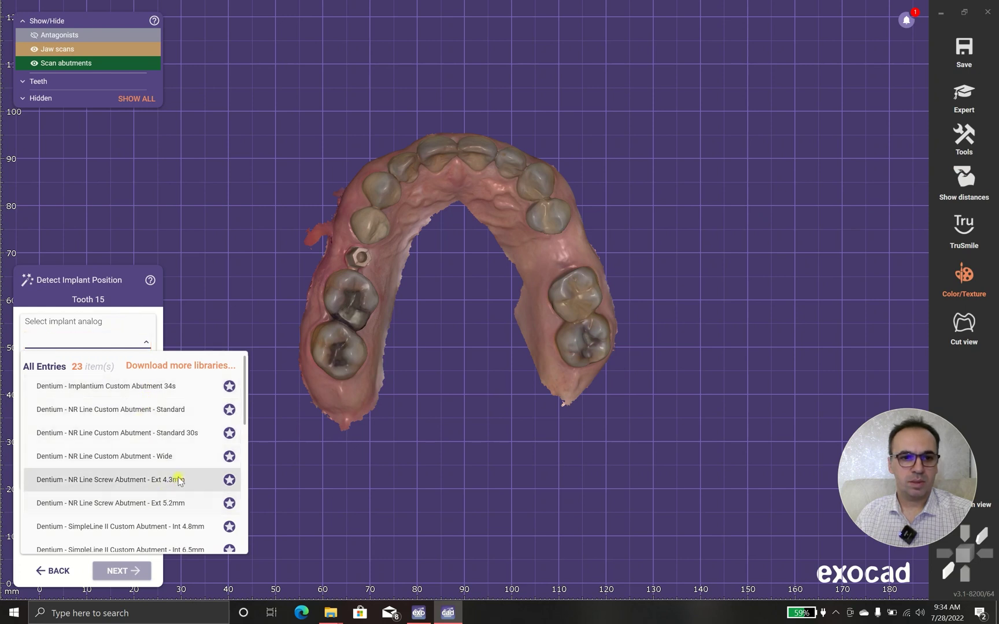
{"action": "scroll", "coordinate": [176, 477], "scroll_direction": "down", "scroll_amount": 2}
{"action": "scroll", "coordinate": [181, 482], "scroll_direction": "down", "scroll_amount": 2}
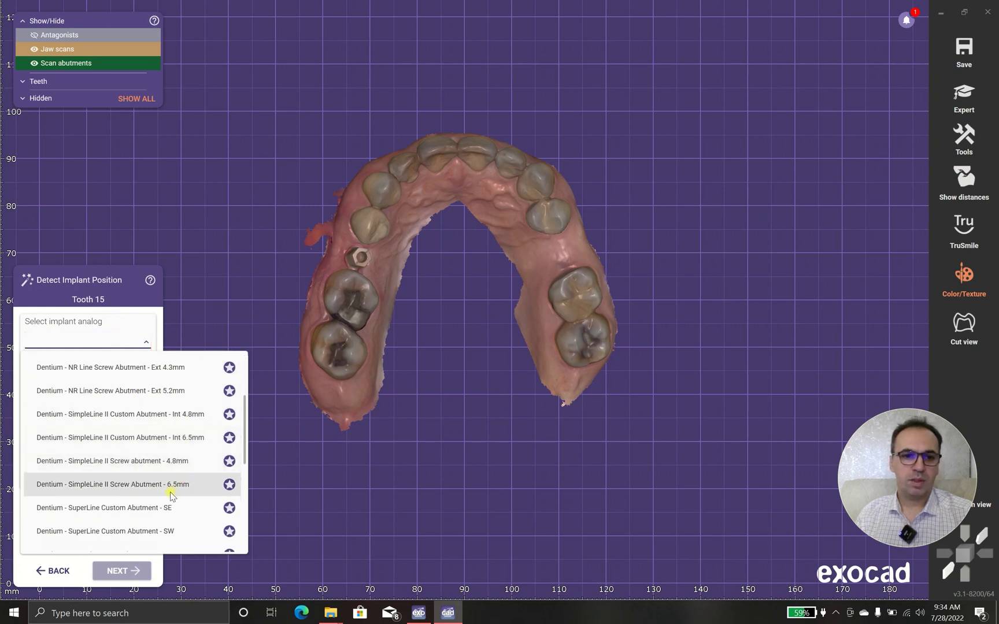
{"action": "left_click", "coordinate": [230, 530]}
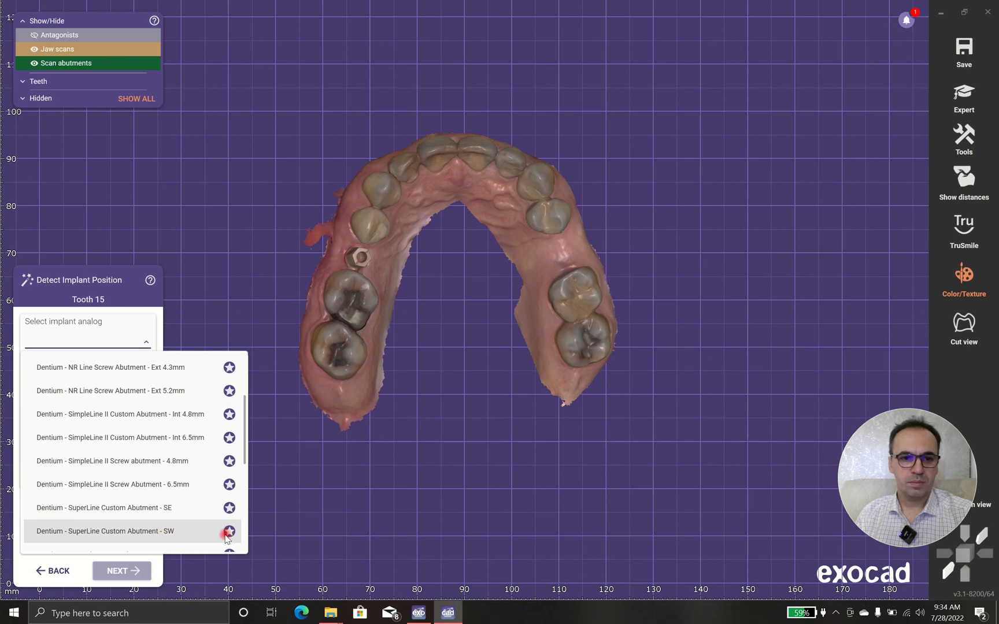
{"action": "scroll", "coordinate": [161, 470], "scroll_direction": "up", "scroll_amount": 5}
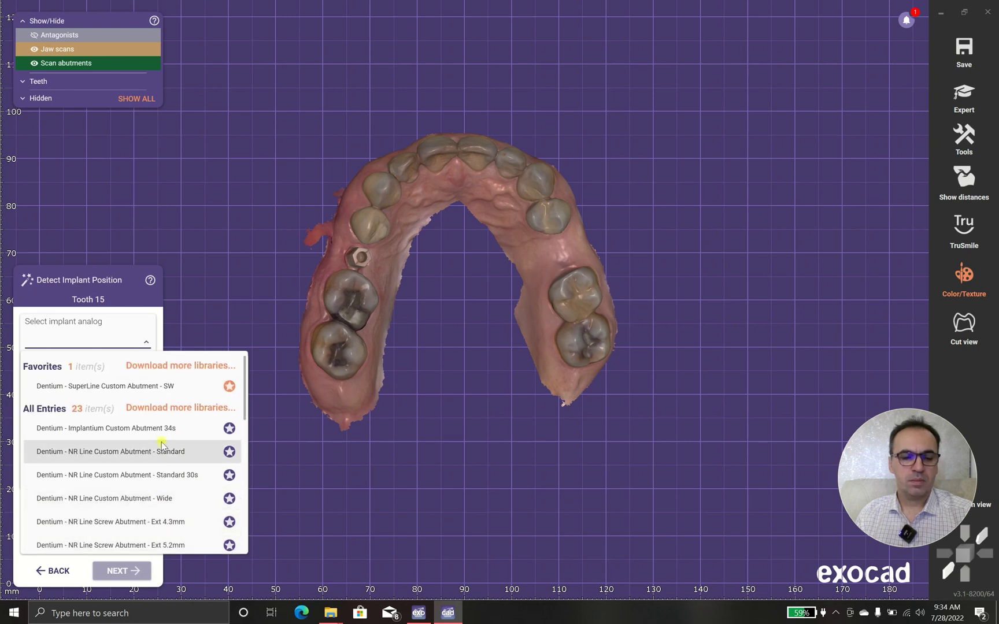
{"action": "left_click", "coordinate": [173, 386]}
- Set the tooth 15 implant analog to SCJI 4565 with the Hex connection and accept using the unofficial library extension
{"action": "left_click", "coordinate": [94, 364]}
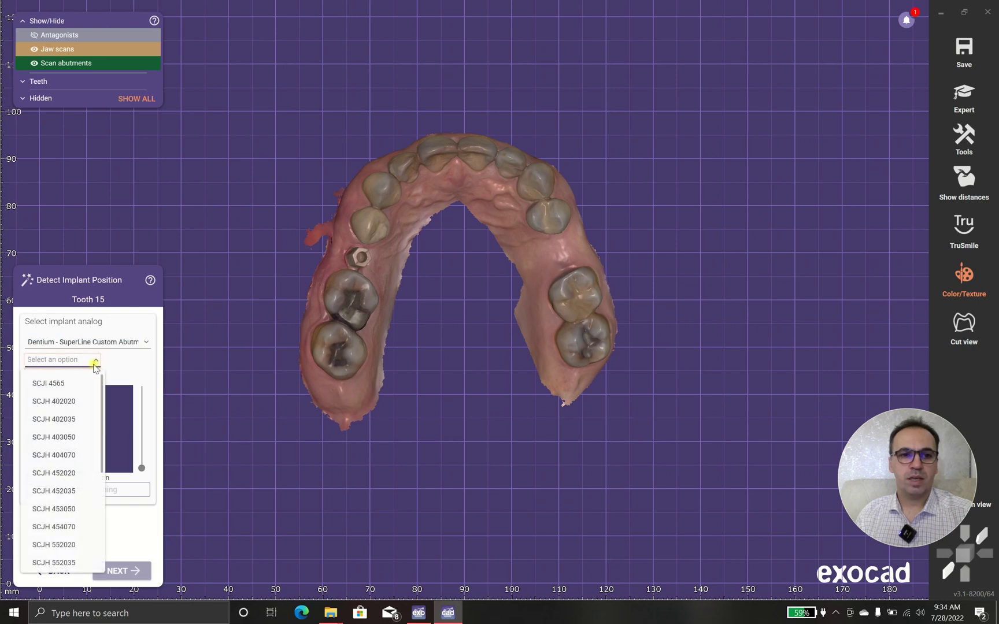
{"action": "left_click", "coordinate": [71, 383]}
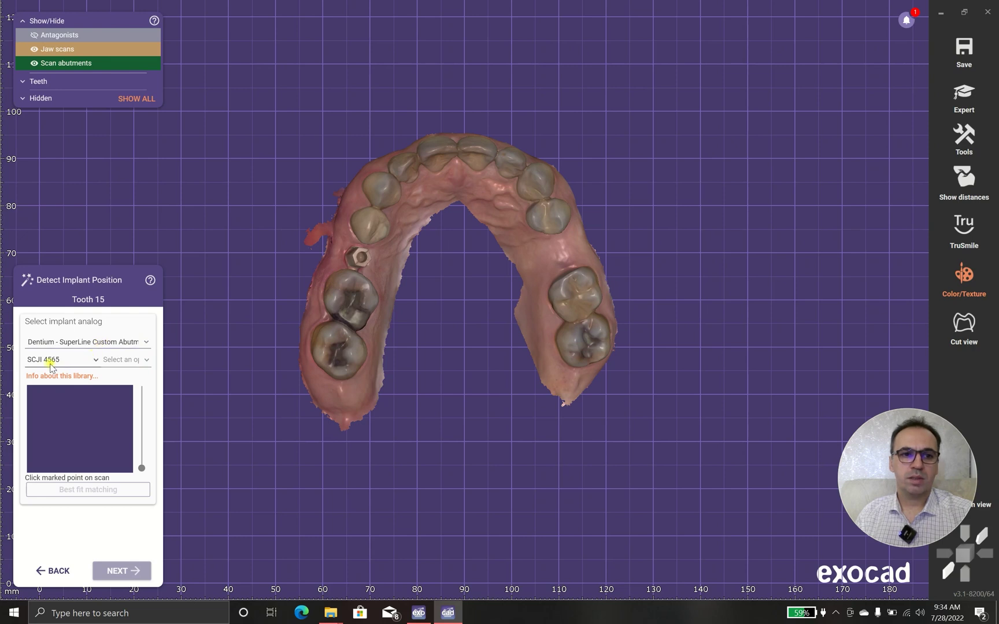
{"action": "right_click_drag", "start_coordinate": [429, 352], "coordinate": [429, 348]}
{"action": "scroll", "coordinate": [270, 281], "scroll_direction": "up", "scroll_amount": 4}
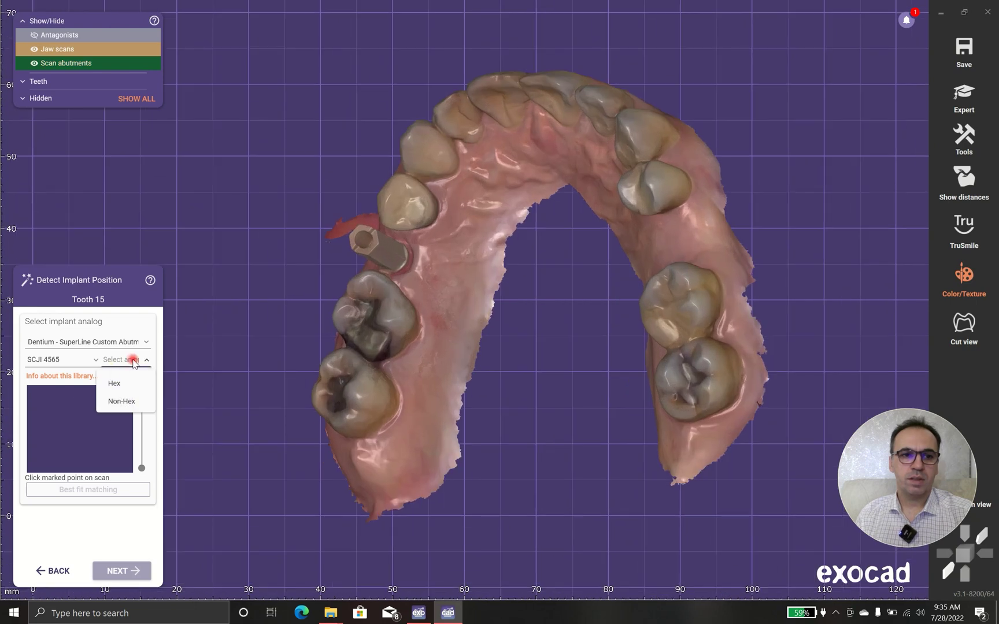
{"action": "left_click", "coordinate": [115, 385]}
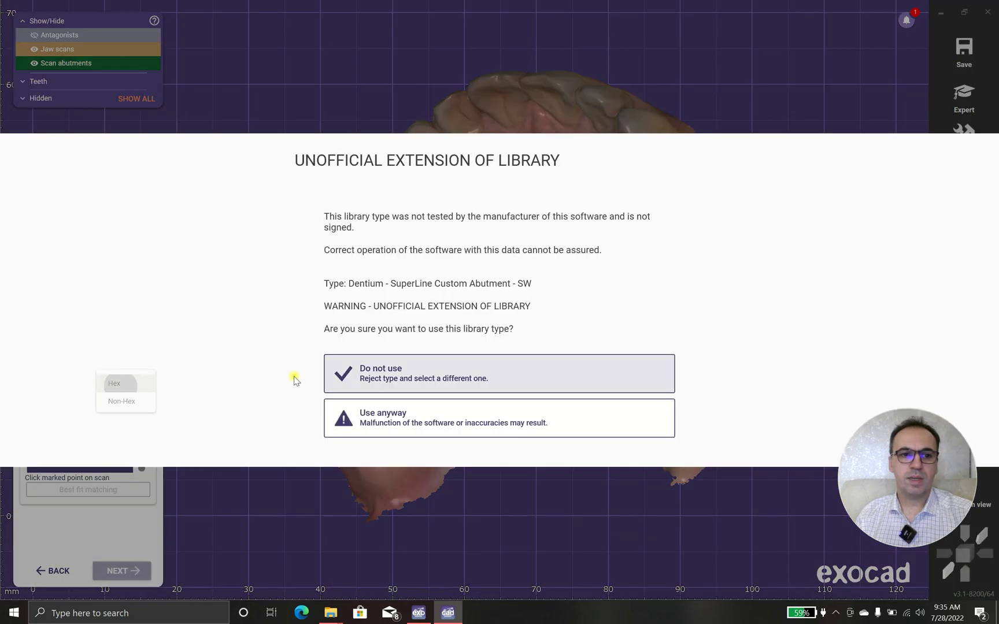
{"action": "left_click", "coordinate": [448, 417]}
- Mark the matching point on the side of the tooth 15 scan body and run best fit matching
{"action": "scroll", "coordinate": [388, 285], "scroll_direction": "up", "scroll_amount": 5}
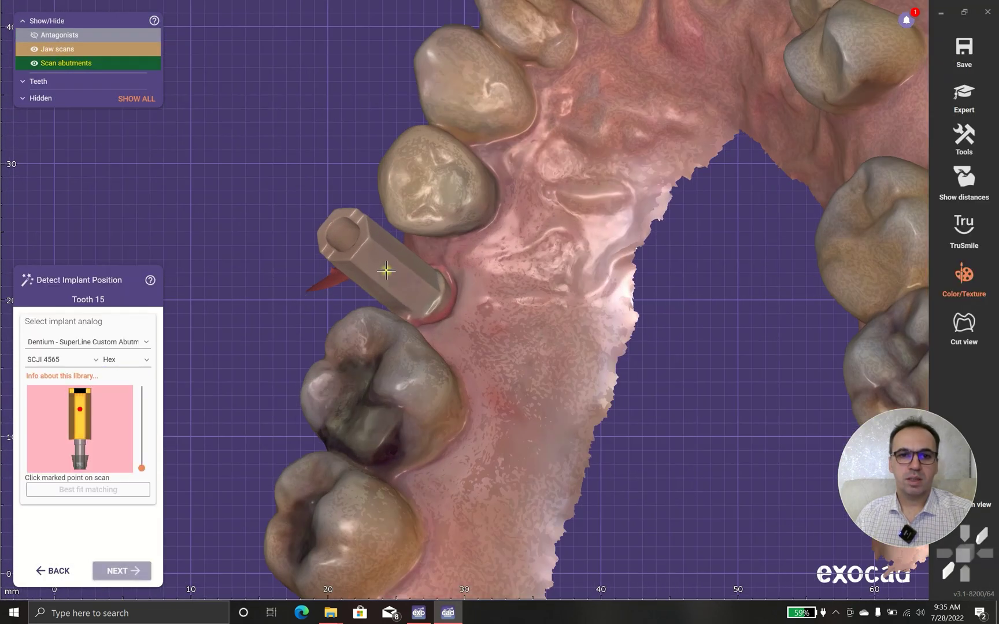
{"action": "left_click", "coordinate": [387, 285]}
{"action": "left_click", "coordinate": [89, 489]}
{"action": "right_click_drag", "start_coordinate": [424, 363], "coordinate": [435, 313]}
{"action": "scroll", "coordinate": [321, 251], "scroll_direction": "up", "scroll_amount": 3}
{"action": "scroll", "coordinate": [320, 251], "scroll_direction": "up", "scroll_amount": 5}
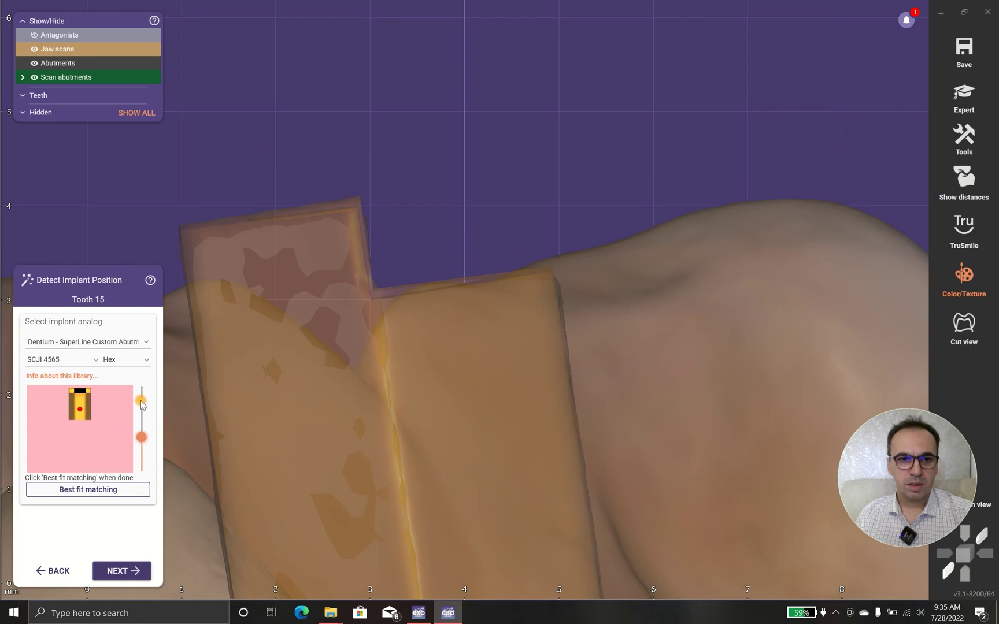
- Refine the analog's alignment by rerunning best fit matching with different portions of the scan body included
{"action": "left_click", "coordinate": [114, 497]}
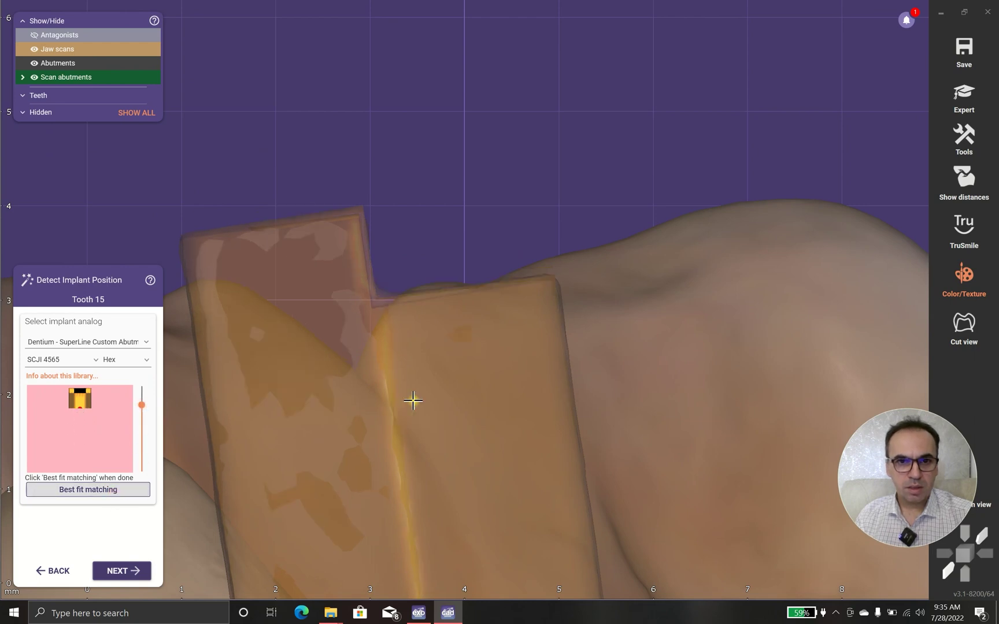
{"action": "right_click_drag", "start_coordinate": [413, 400], "coordinate": [518, 391]}
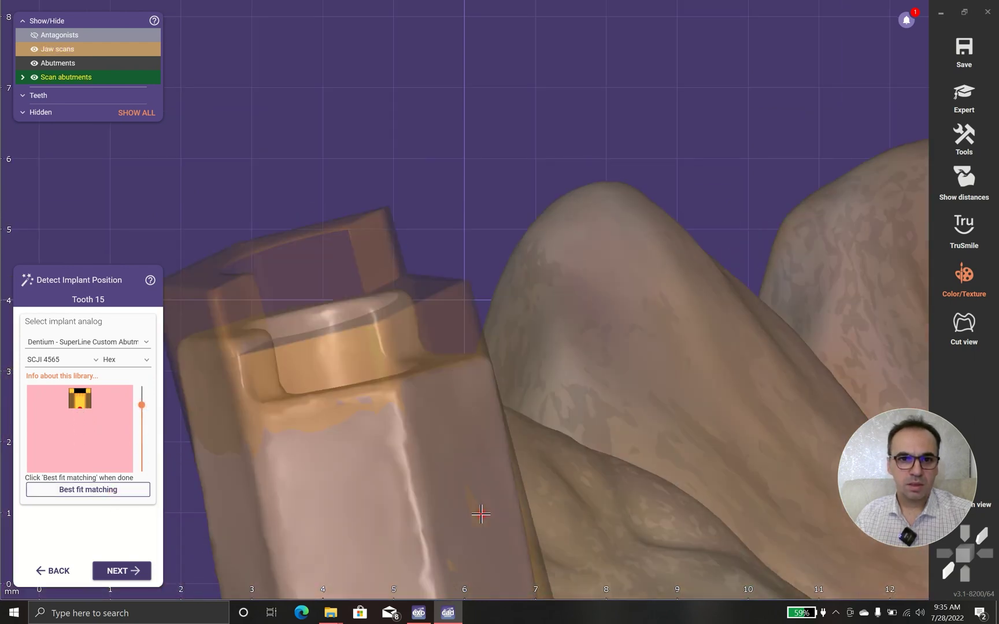
{"action": "left_click", "coordinate": [108, 493]}
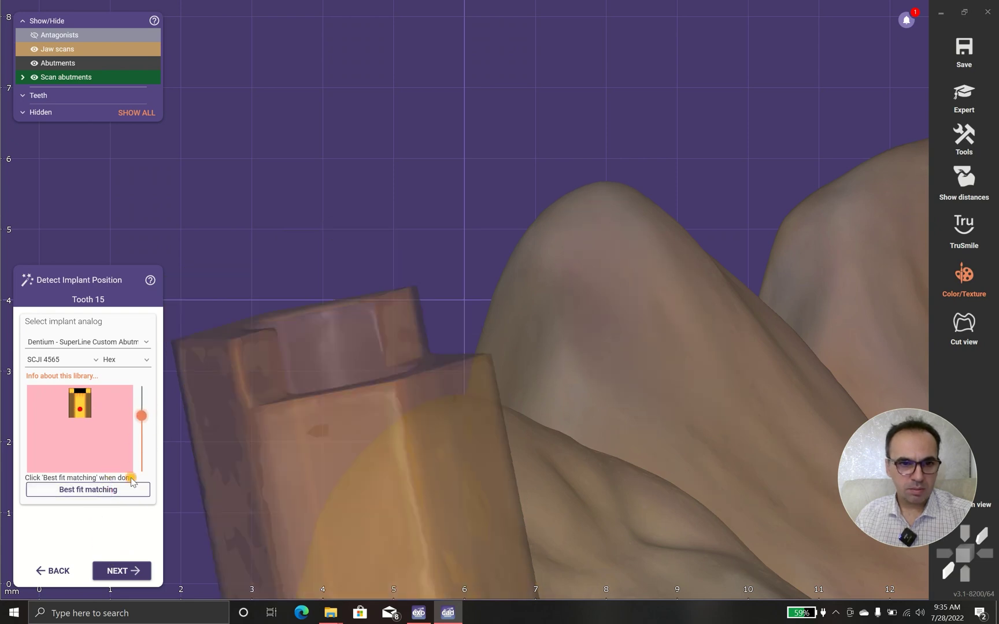
{"action": "left_click", "coordinate": [114, 491]}
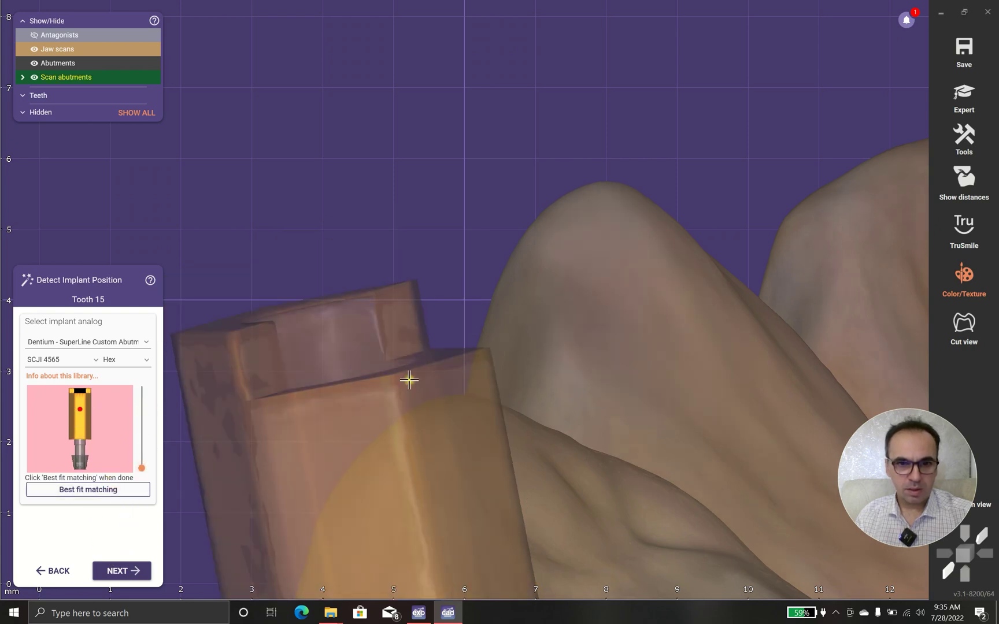
{"action": "scroll", "coordinate": [405, 396], "scroll_direction": "up", "scroll_amount": 6}
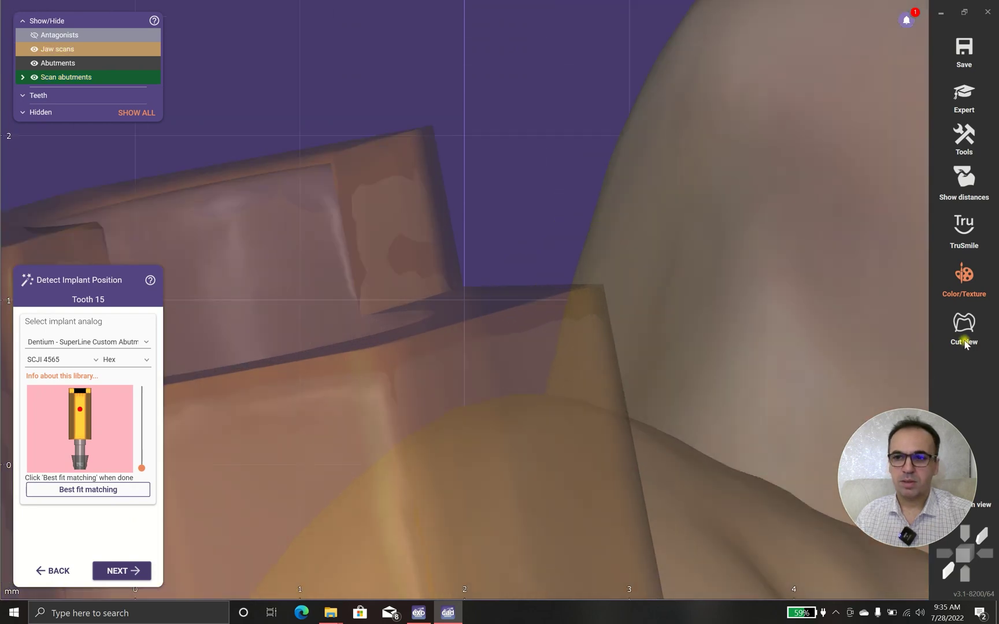
- Check the scan body alignment in a cross-section, rerun best fit matching on the shortened scan body and accept the implant position
{"action": "left_click", "coordinate": [964, 340]}
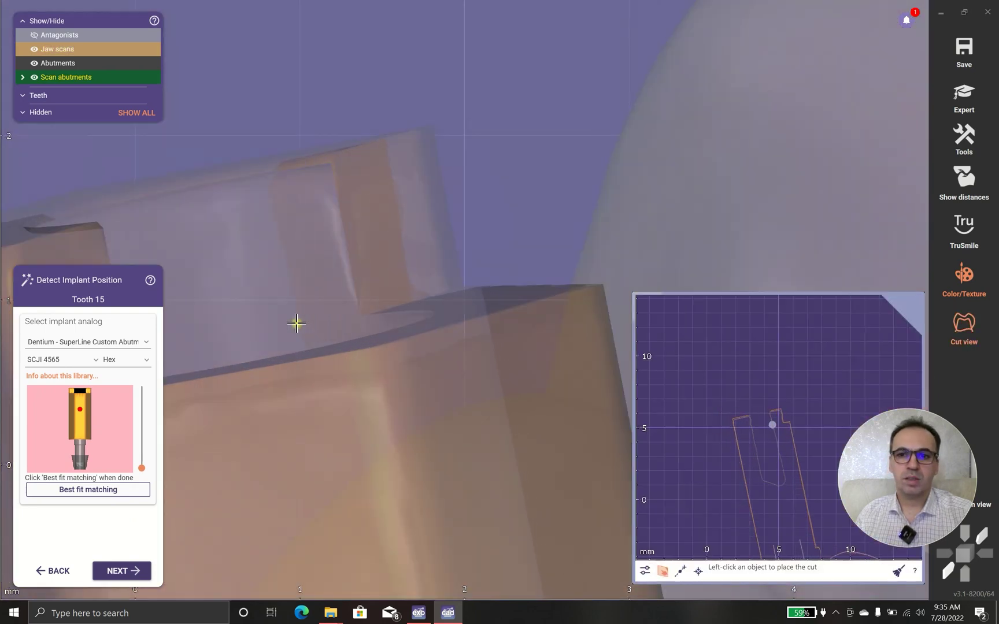
{"action": "scroll", "coordinate": [731, 425], "scroll_direction": "up", "scroll_amount": 3}
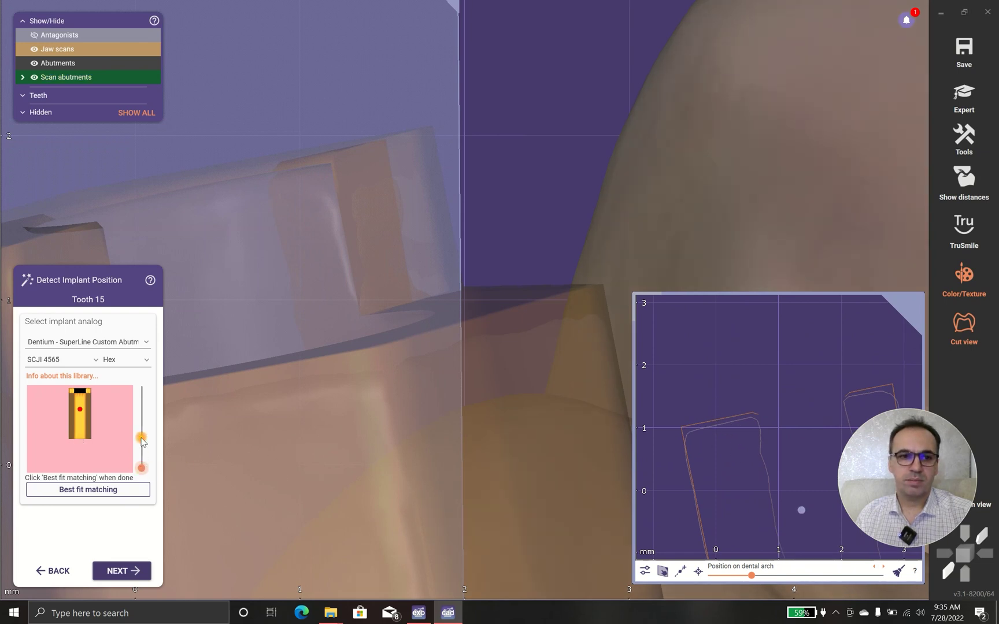
{"action": "left_click", "coordinate": [88, 490]}
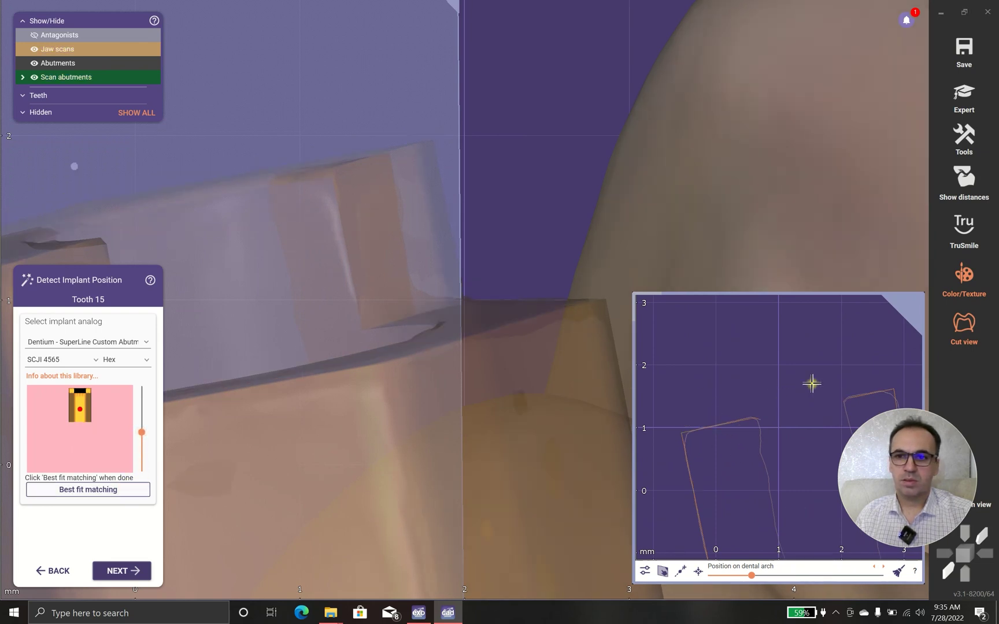
{"action": "left_click", "coordinate": [122, 570]}
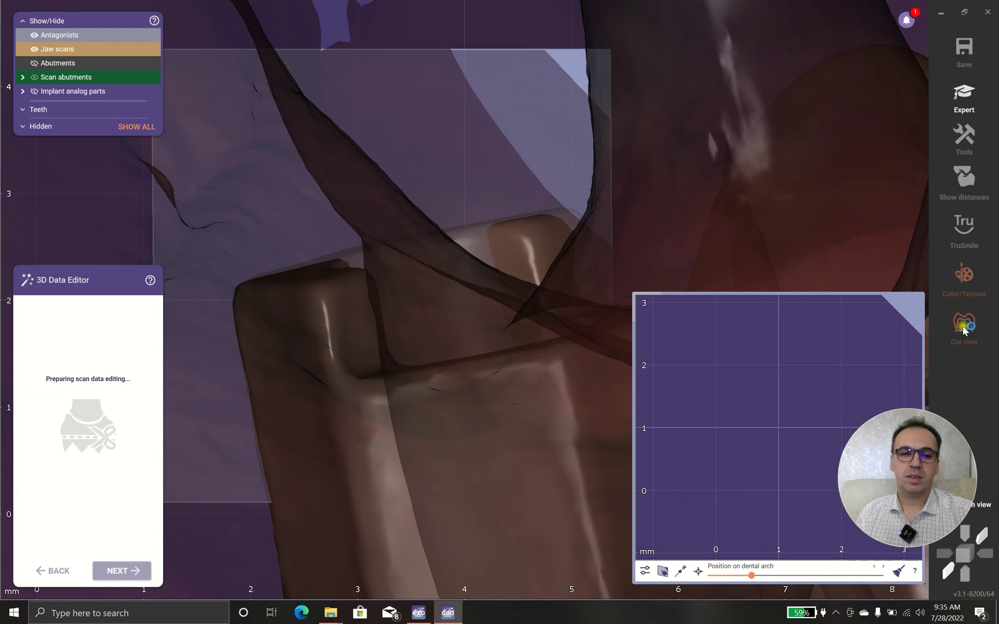
- Close the cross-section view, review the jaw scans in the 3D Data Editor and continue without modifying the scan data
{"action": "scroll", "coordinate": [565, 348], "scroll_direction": "down", "scroll_amount": 9}
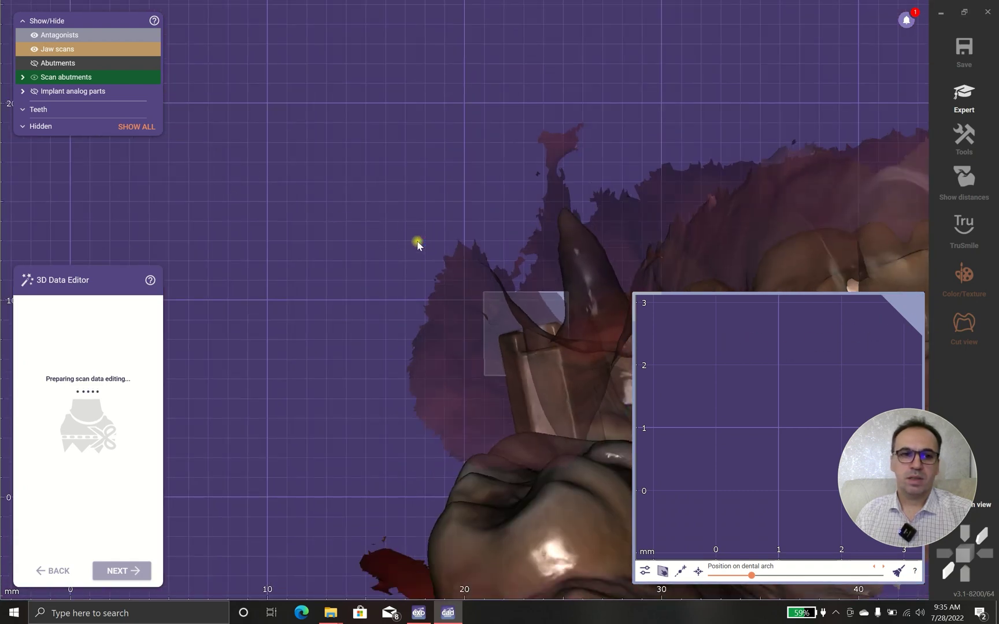
{"action": "left_click", "coordinate": [954, 325]}
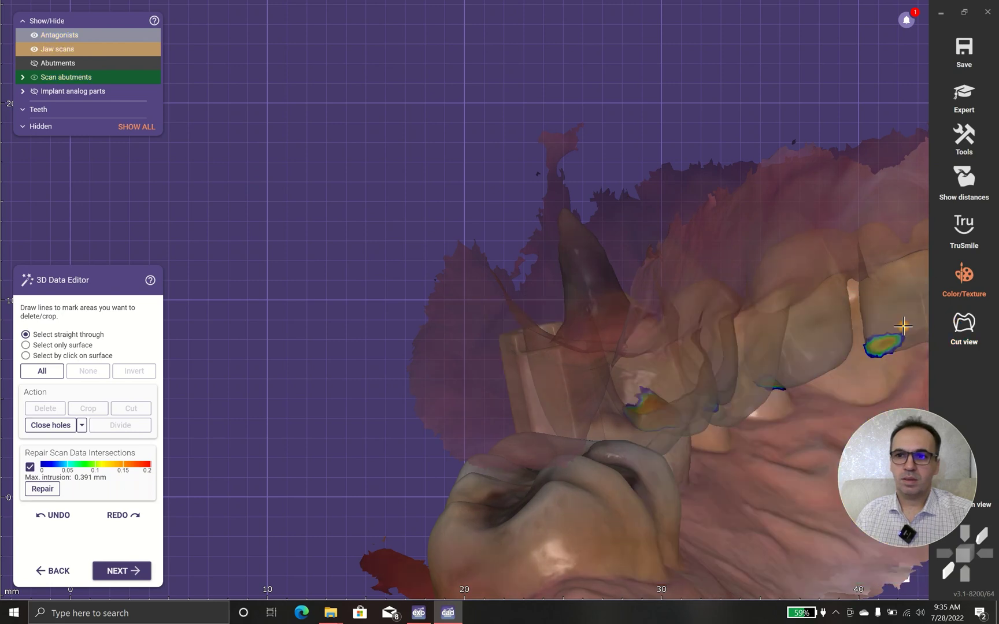
{"action": "scroll", "coordinate": [504, 259], "scroll_direction": "down", "scroll_amount": 4}
{"action": "right_click_drag", "start_coordinate": [504, 259], "coordinate": [520, 268]}
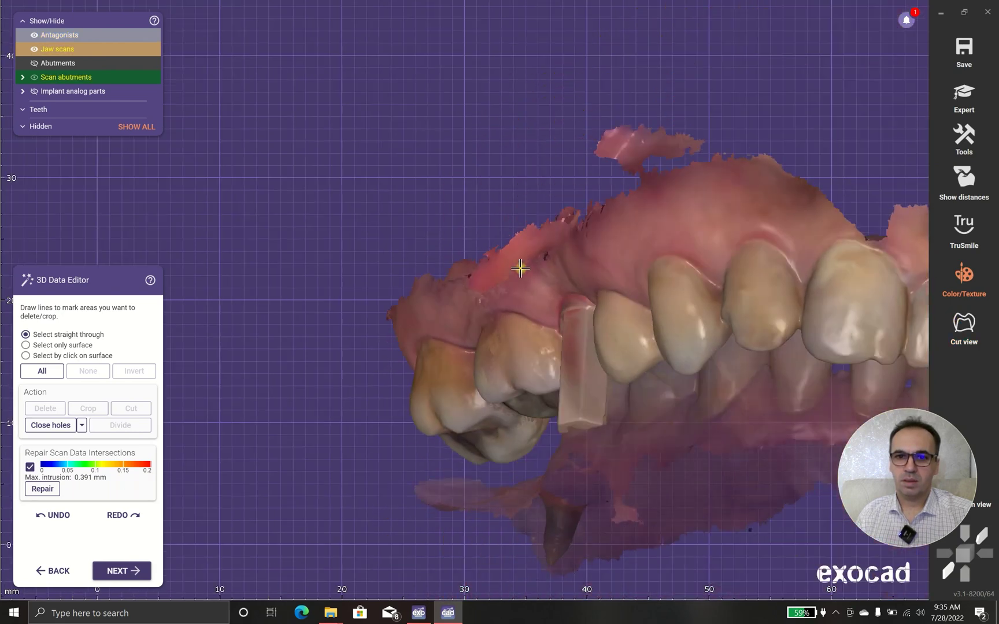
{"action": "left_click", "coordinate": [110, 571]}
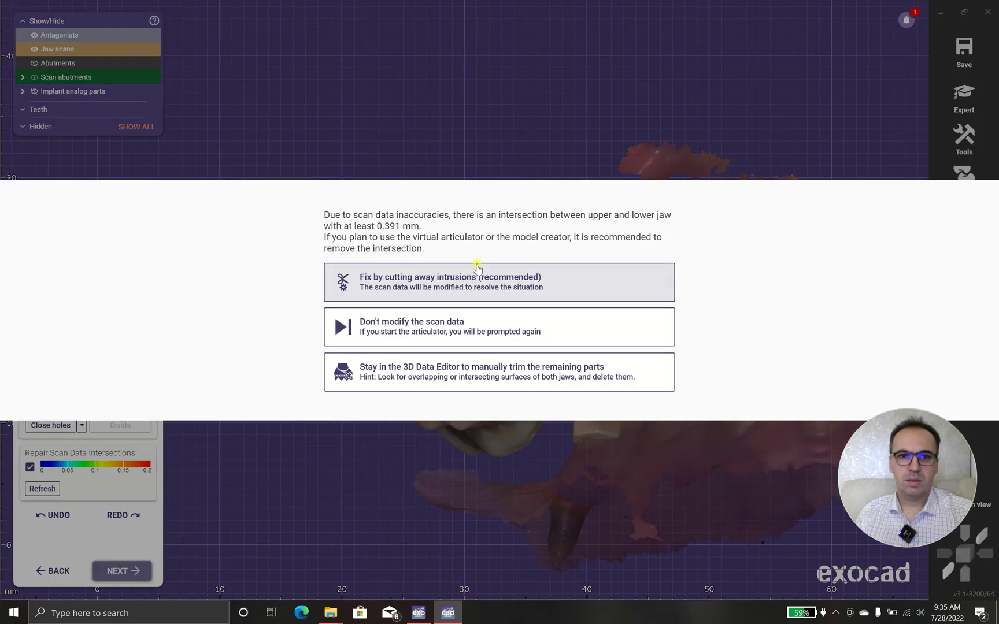
{"action": "left_click", "coordinate": [380, 318]}
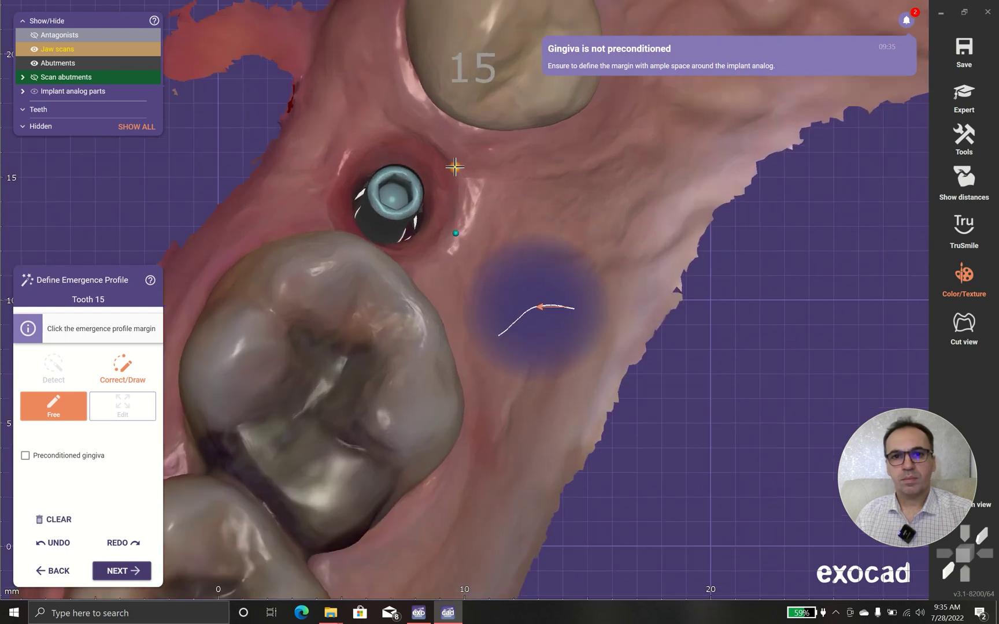
- Draw the emergence profile margin as a closed loop on the gingiva around the tooth 15 implant
{"action": "left_click", "coordinate": [456, 161]}
{"action": "left_click", "coordinate": [396, 129]}
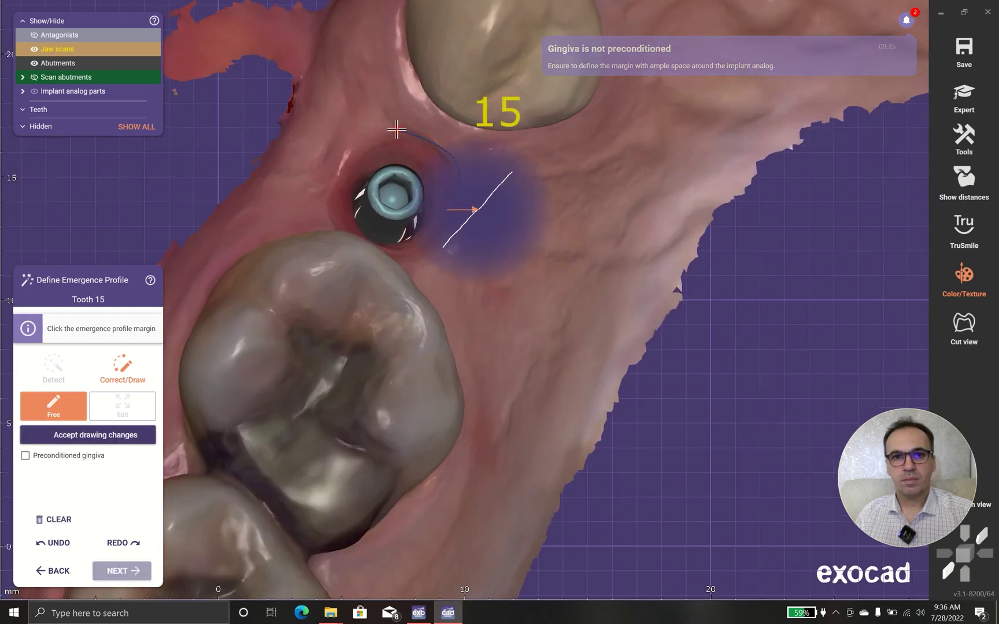
{"action": "left_click", "coordinate": [339, 159]}
{"action": "right_click_drag", "start_coordinate": [333, 183], "coordinate": [329, 202]}
{"action": "mouse_move", "coordinate": [329, 202]}
{"action": "left_mouse_down"}
{"action": "mouse_move", "coordinate": [339, 242]}
{"action": "mouse_move", "coordinate": [396, 266]}
{"action": "mouse_move", "coordinate": [448, 237]}
{"action": "left_mouse_up"}
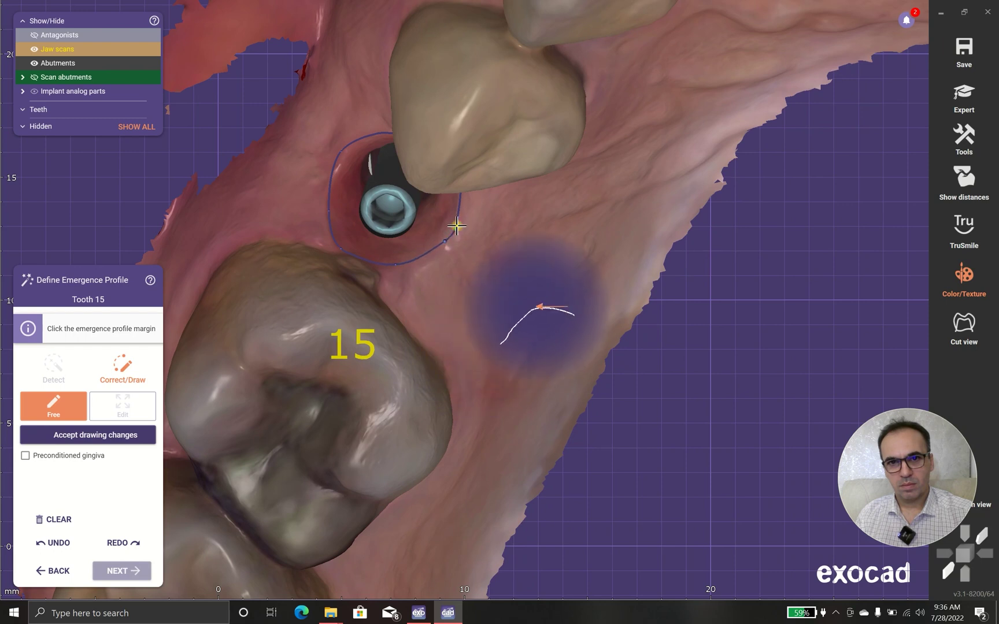
{"action": "left_click", "coordinate": [457, 226]}
- Adjust the emergence margin's control points around the tooth 15 implant to refine its outline, then confirm the margin
{"action": "right_click_drag", "start_coordinate": [491, 270], "coordinate": [478, 246]}
{"action": "scroll", "coordinate": [478, 247], "scroll_direction": "up", "scroll_amount": 3}
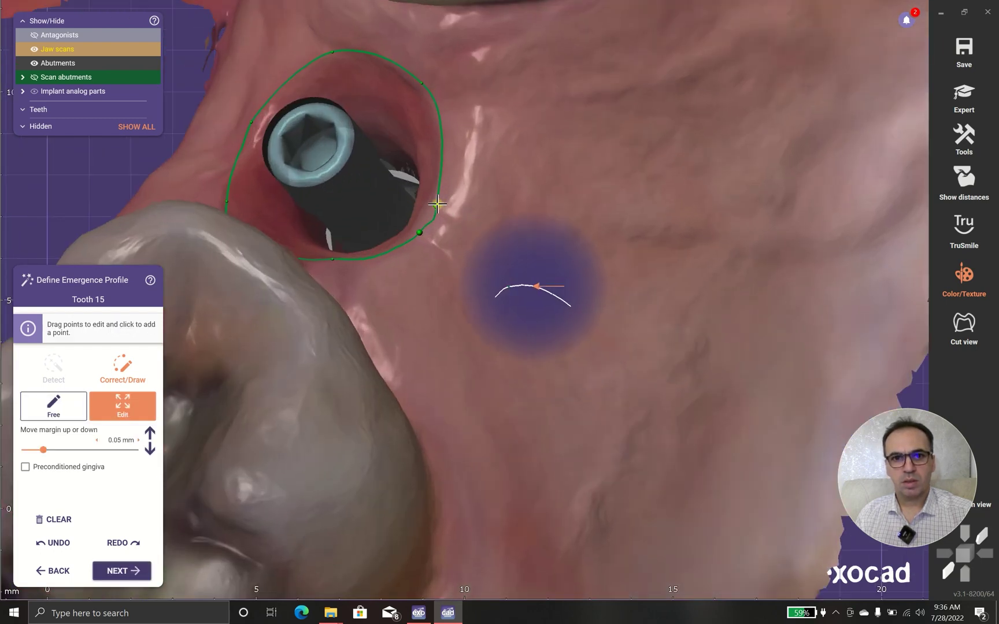
{"action": "right_click_drag", "start_coordinate": [419, 224], "coordinate": [411, 250]}
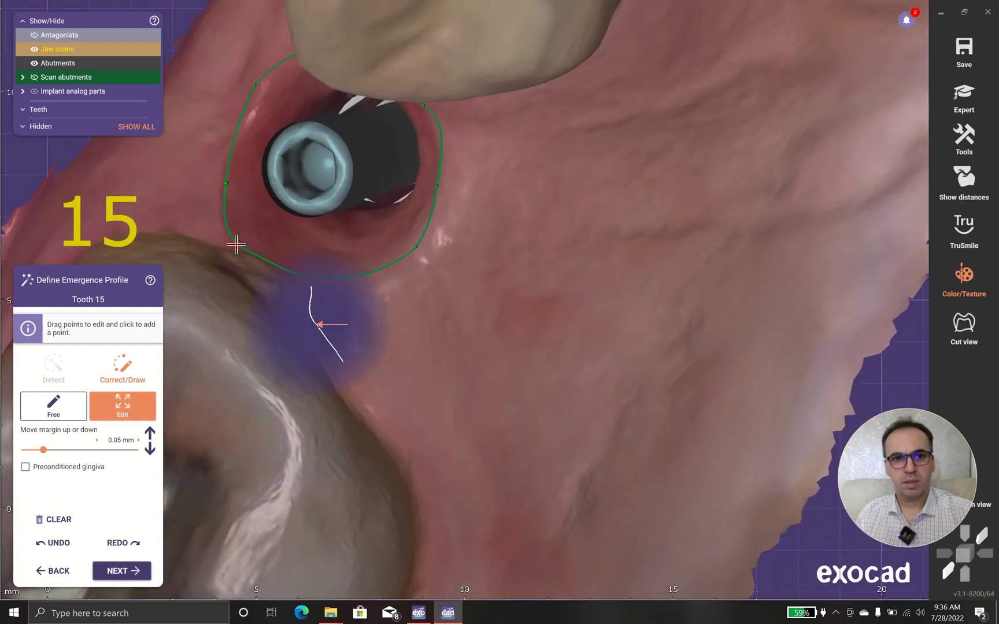
{"action": "left_click_drag", "start_coordinate": [329, 277], "coordinate": [323, 273]}
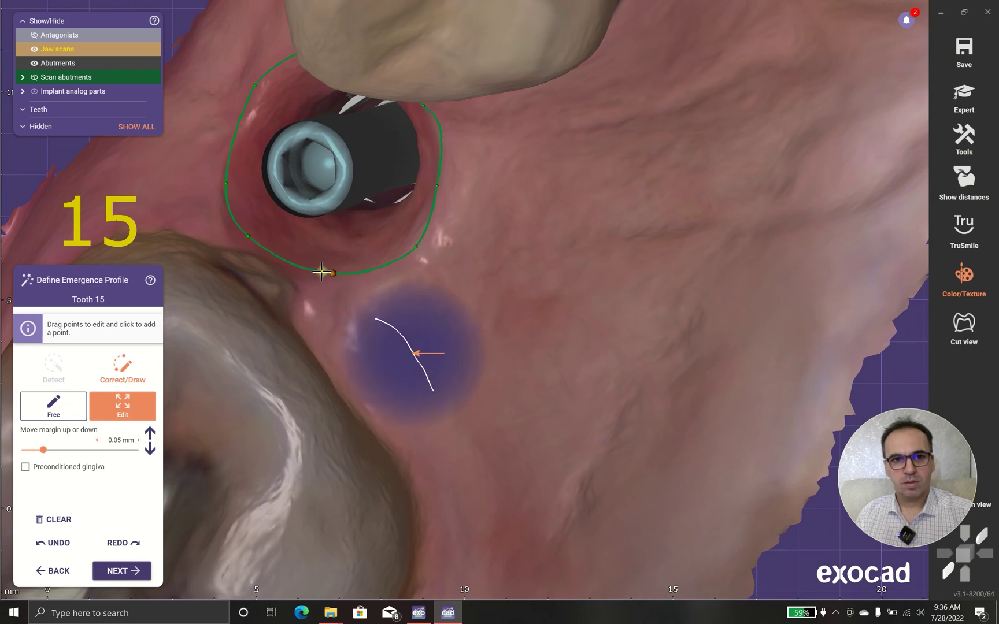
{"action": "right_click_drag", "start_coordinate": [314, 269], "coordinate": [330, 261]}
{"action": "right_click_drag", "start_coordinate": [310, 62], "coordinate": [334, 105]}
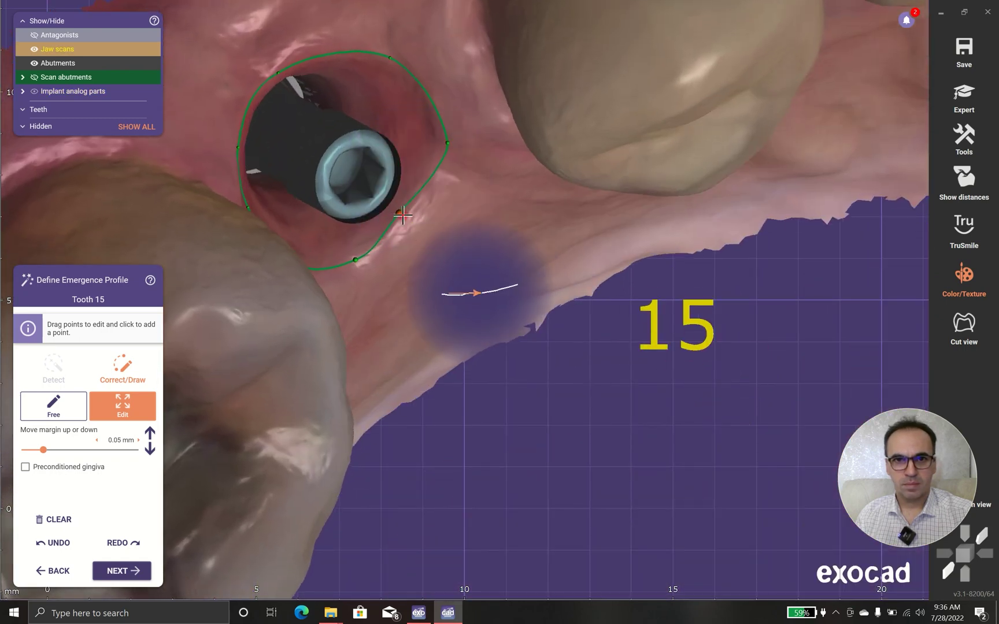
{"action": "right_click_drag", "start_coordinate": [444, 198], "coordinate": [442, 199]}
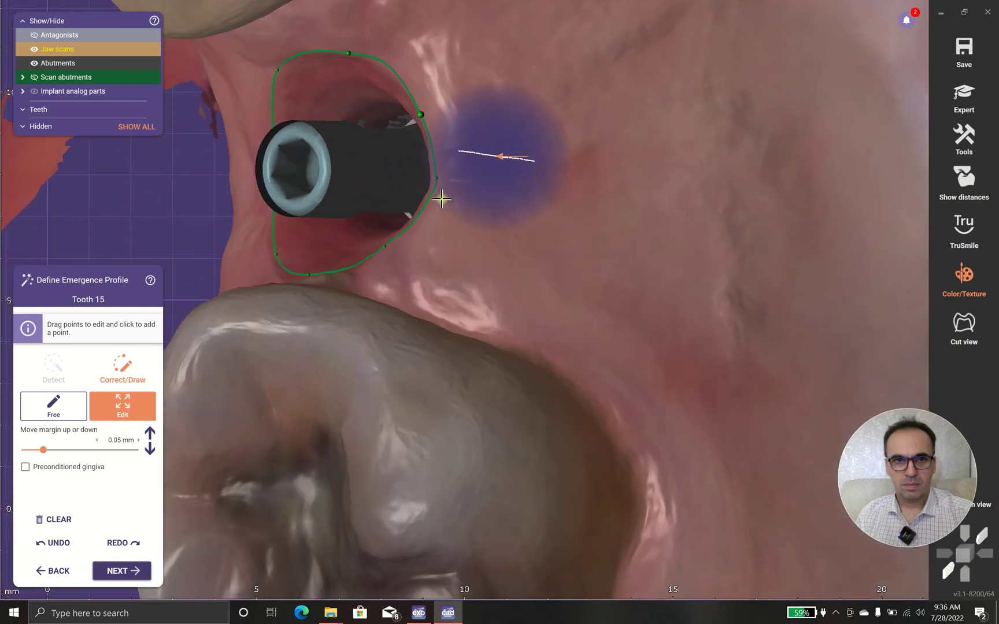
{"action": "left_click", "coordinate": [130, 571]}
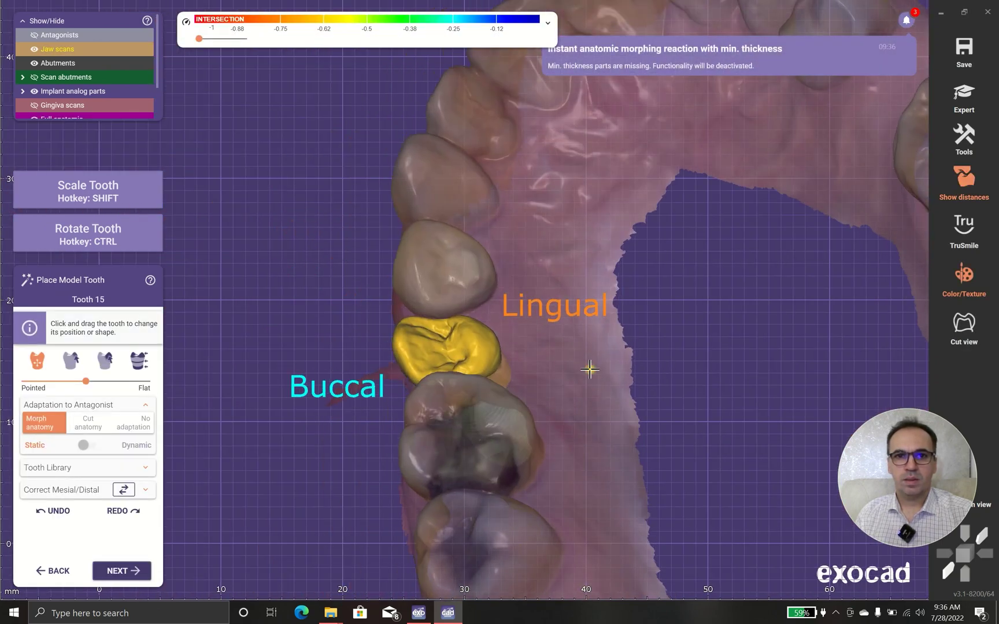
- Inspect the placement of the tooth 15 model tooth over the implant from the lingual side
{"action": "right_click_drag", "start_coordinate": [589, 370], "coordinate": [590, 370]}
{"action": "scroll", "coordinate": [464, 298], "scroll_direction": "up", "scroll_amount": 4}
{"action": "right_click_drag", "start_coordinate": [464, 298], "coordinate": [532, 318]}
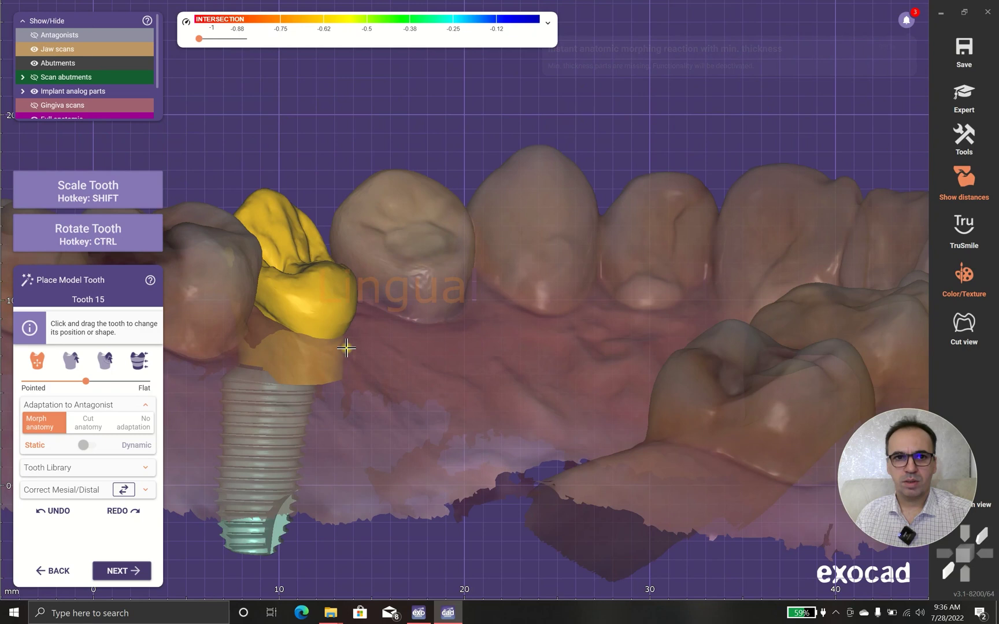